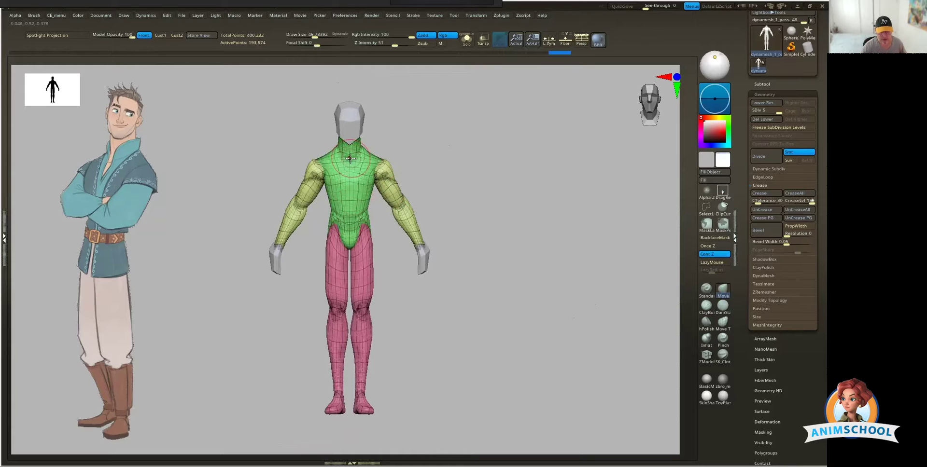
# - Frame the body model in a three-quarter view and expand the DynaMesh settings in the geometry options
pyautogui.keyDown('ctrl'); pyautogui.moveTo(504, 250); pyautogui.dragTo(500, 257, button='right'); pyautogui.keyUp('ctrl')
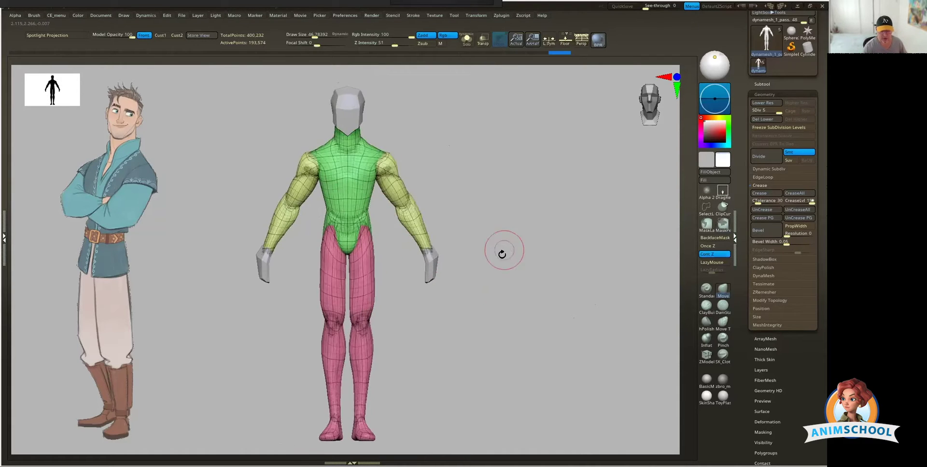
pyautogui.keyDown('alt'); pyautogui.moveTo(500, 257); pyautogui.dragTo(512, 243); pyautogui.keyUp('alt')
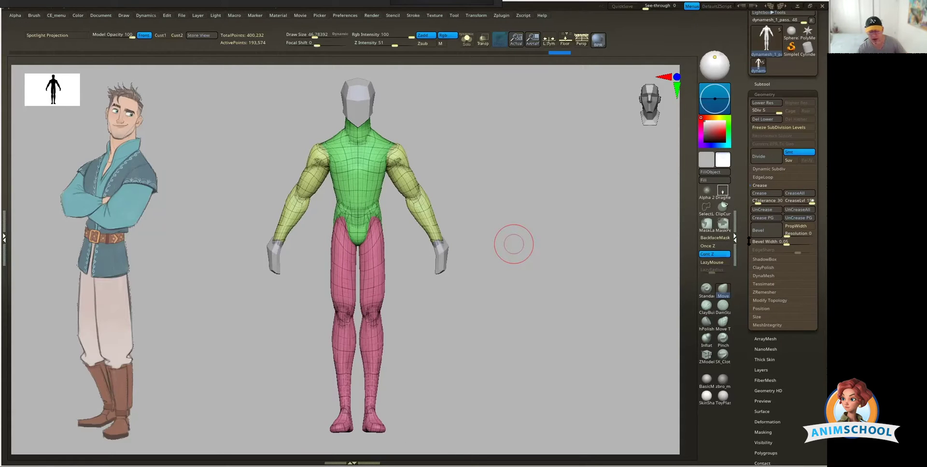
pyautogui.click(763, 275)
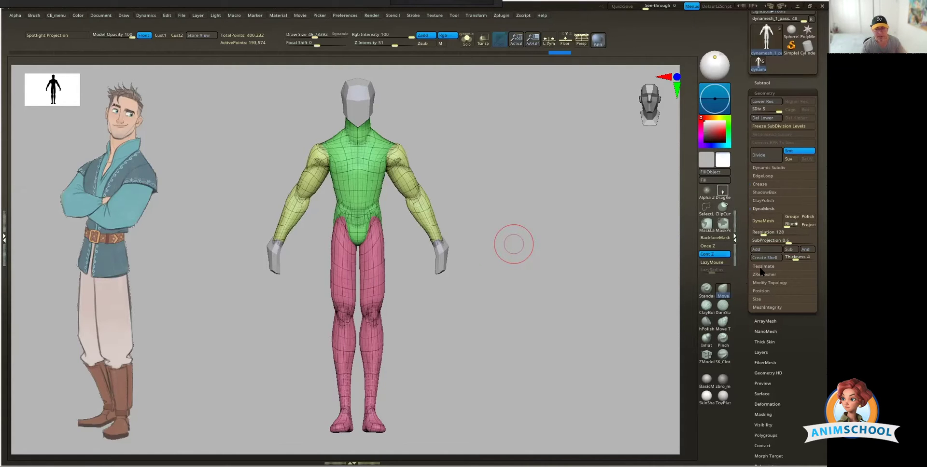
pyautogui.moveTo(536, 285); pyautogui.dragTo(597, 249)
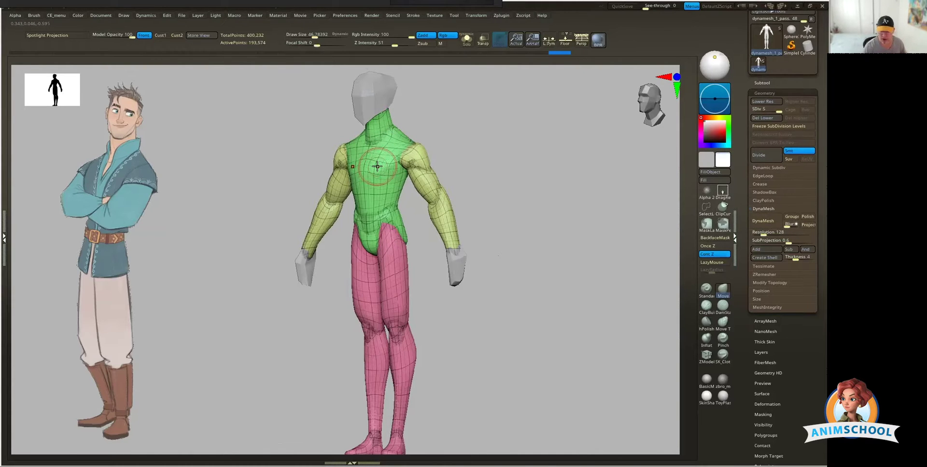
pyautogui.keyDown('alt'); pyautogui.moveTo(540, 283); pyautogui.dragTo(539, 269); pyautogui.keyUp('alt')
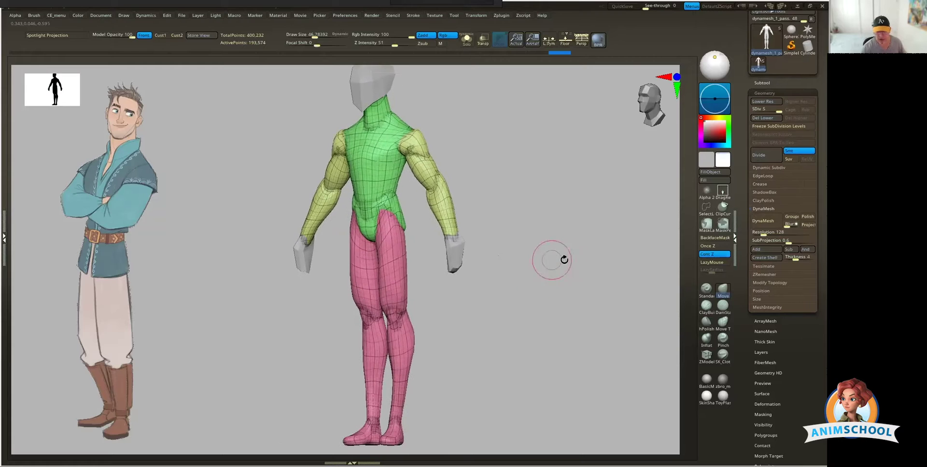
# - Try DynaMesh at resolution 128 on the body without freezing subdivision levels, inspect the mesh density, and undo the remesh
pyautogui.click(769, 222)
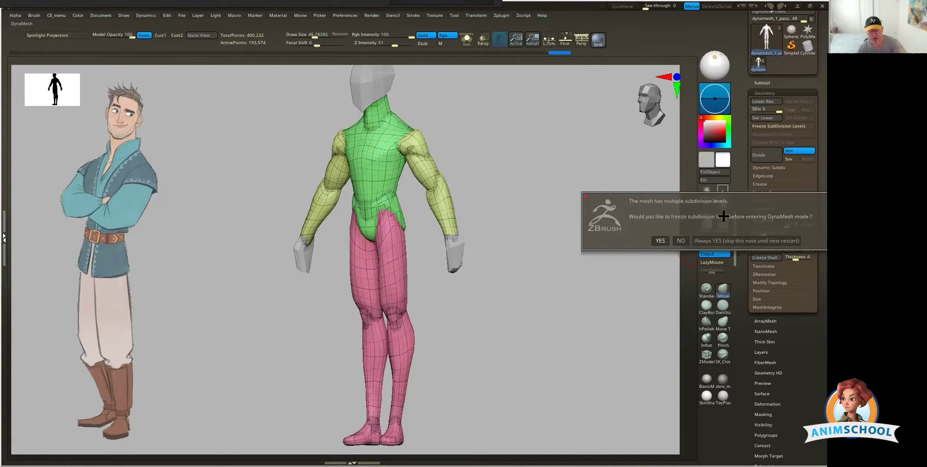
pyautogui.click(680, 240)
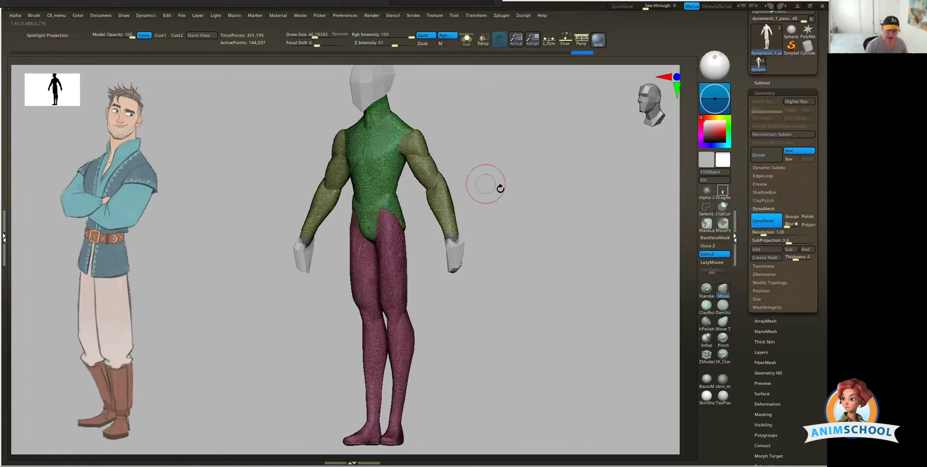
pyautogui.moveTo(504, 202)
pyautogui.mouseDown()
pyautogui.moveTo(515, 201)
pyautogui.moveTo(483, 195)
pyautogui.moveTo(529, 151)
pyautogui.moveTo(522, 196)
pyautogui.moveTo(512, 187)
pyautogui.mouseUp()
pyautogui.keyDown('ctrl'); pyautogui.moveTo(512, 187); pyautogui.dragTo(616, 188, button='right'); pyautogui.keyUp('ctrl')
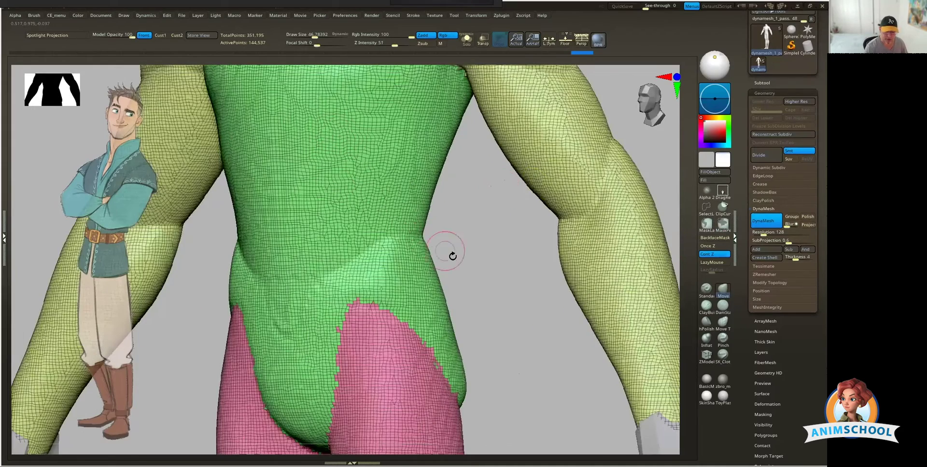
pyautogui.moveTo(467, 263)
pyautogui.mouseDown()
pyautogui.moveTo(470, 271)
pyautogui.moveTo(468, 257)
pyautogui.mouseUp()
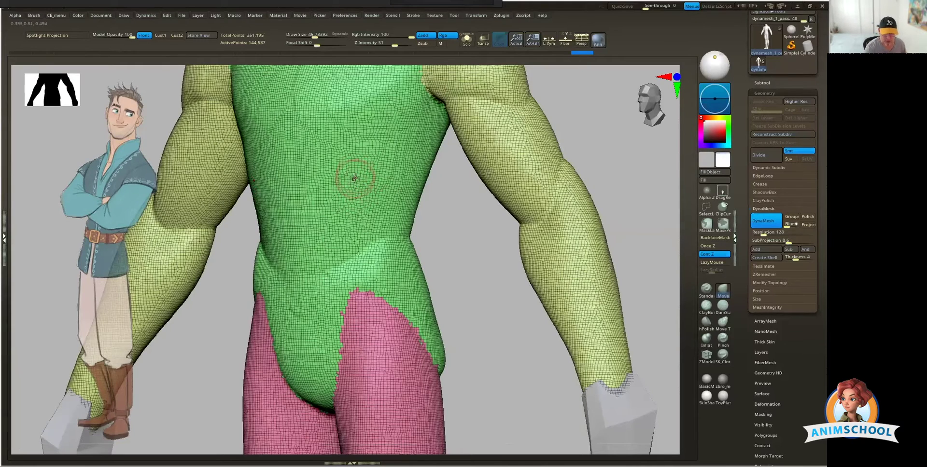
pyautogui.keyDown('ctrl'); pyautogui.moveTo(609, 183); pyautogui.dragTo(566, 197, button='right'); pyautogui.keyUp('ctrl')
pyautogui.keyDown('shift'); pyautogui.moveTo(569, 209); pyautogui.dragTo(555, 217); pyautogui.keyUp('shift')
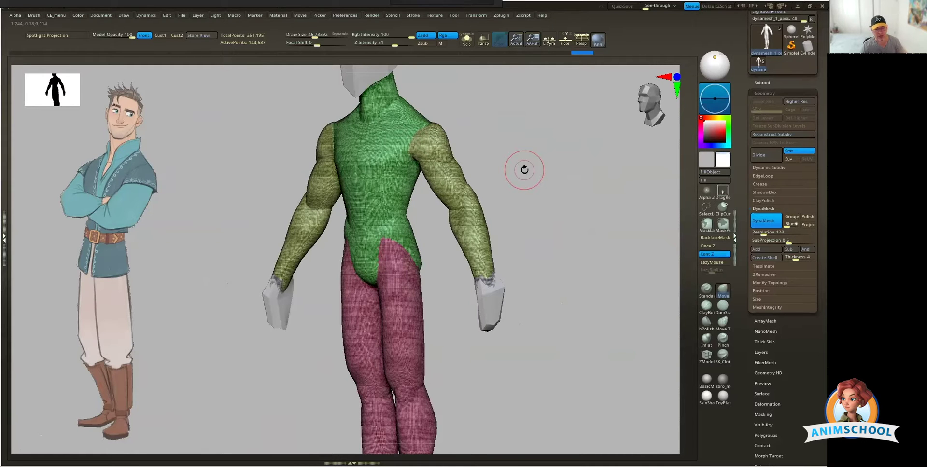
pyautogui.keyDown('shift'); pyautogui.moveTo(554, 208); pyautogui.dragTo(506, 145); pyautogui.keyUp('shift')
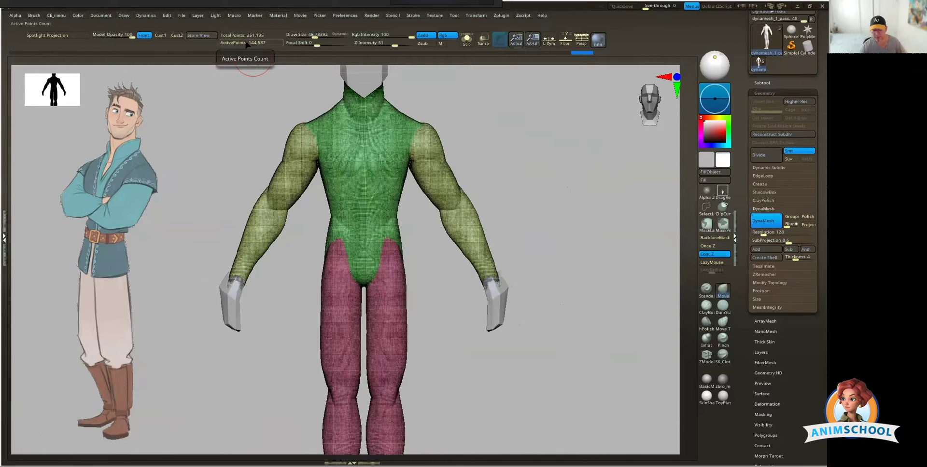
pyautogui.moveTo(548, 197); pyautogui.dragTo(517, 173)
pyautogui.press('ctrl')
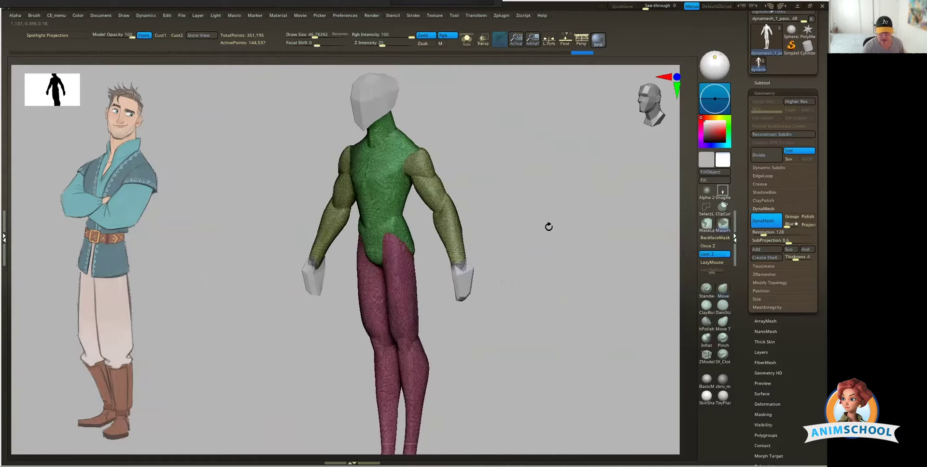
pyautogui.hotkey('ctrl', 'z')
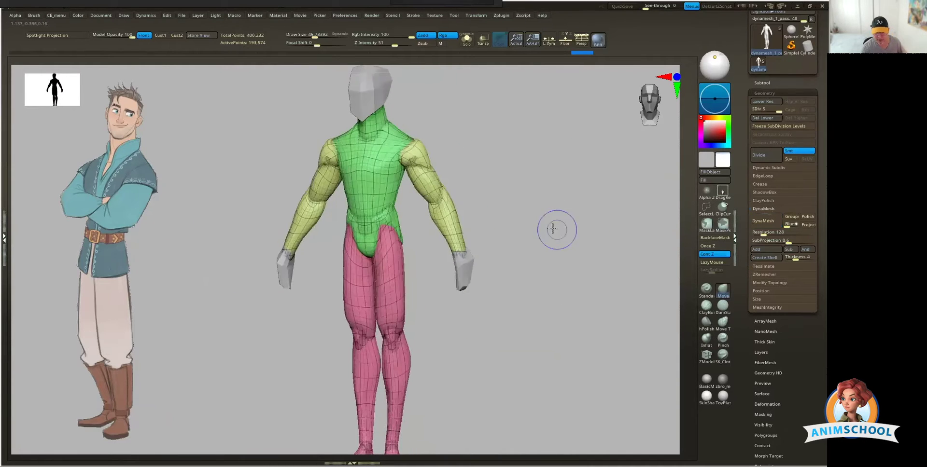
# - Try DynaMesh at resolution 24 on the body, inspect the legs and torso, and undo the remesh
pyautogui.keyDown('shift'); pyautogui.moveTo(549, 221); pyautogui.dragTo(519, 202); pyautogui.keyUp('shift')
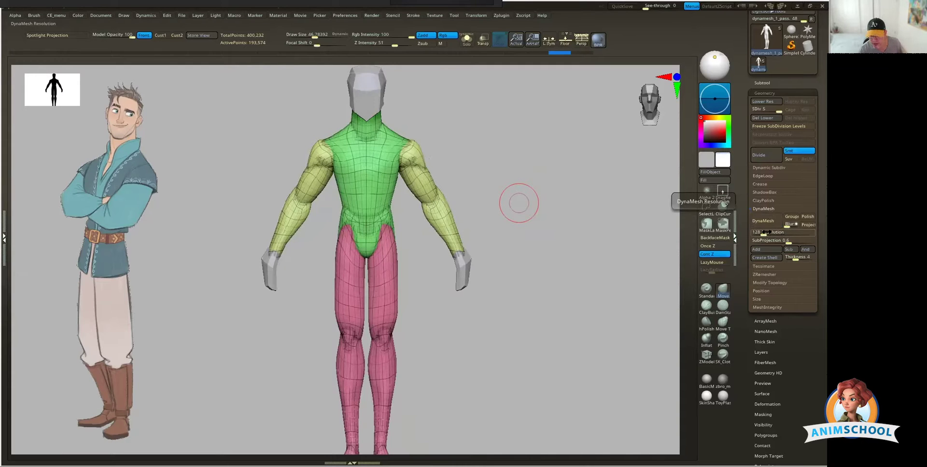
pyautogui.moveTo(766, 232); pyautogui.dragTo(774, 233)
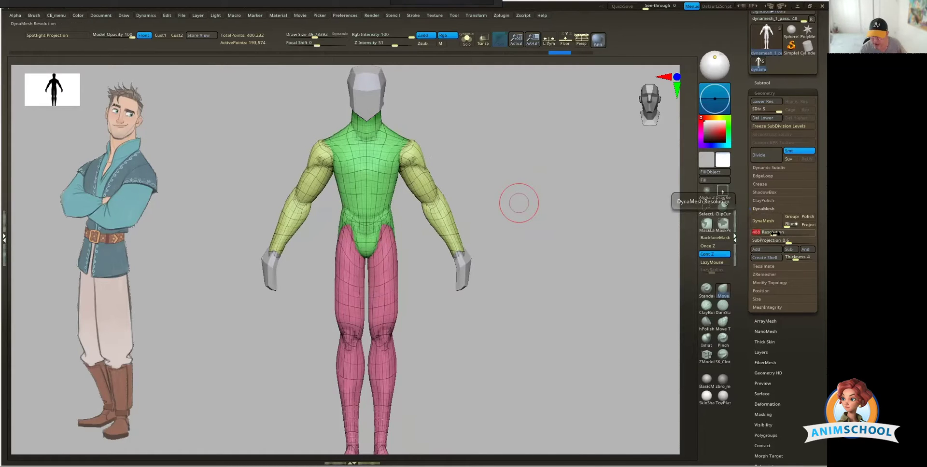
pyautogui.moveTo(773, 233); pyautogui.dragTo(757, 235)
pyautogui.click(766, 221)
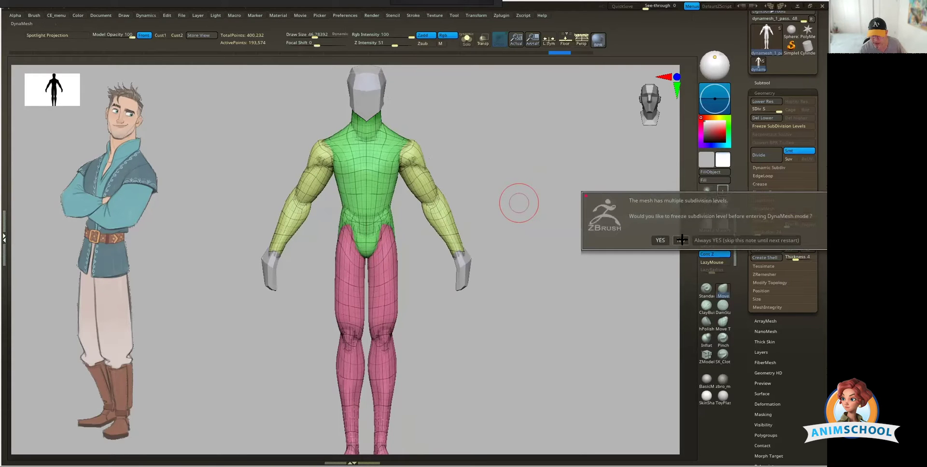
pyautogui.moveTo(589, 297)
pyautogui.mouseDown()
pyautogui.moveTo(562, 286)
pyautogui.moveTo(582, 283)
pyautogui.moveTo(557, 288)
pyautogui.moveTo(590, 294)
pyautogui.mouseUp()
pyautogui.moveTo(563, 340)
pyautogui.keyDown('alt'); pyautogui.mouseDown()
pyautogui.moveTo(587, 268)
pyautogui.moveTo(534, 251)
pyautogui.moveTo(533, 237)
pyautogui.mouseUp(); pyautogui.keyUp('alt')
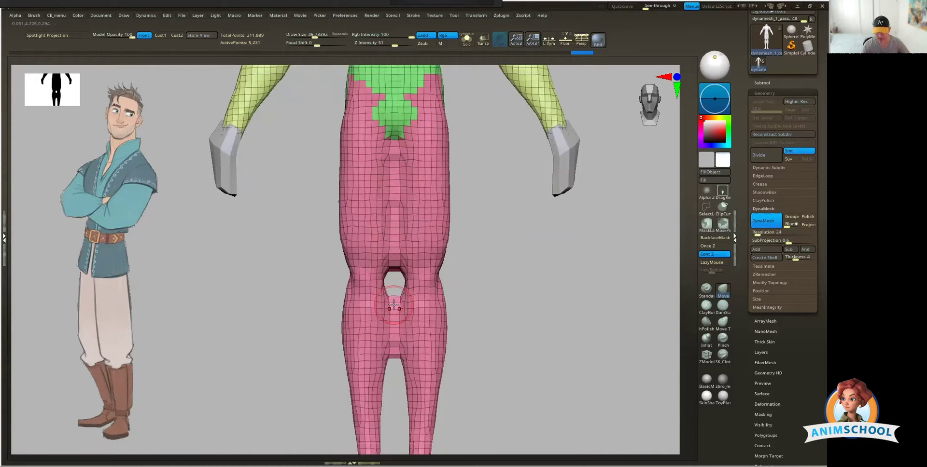
pyautogui.moveTo(578, 279); pyautogui.dragTo(508, 246)
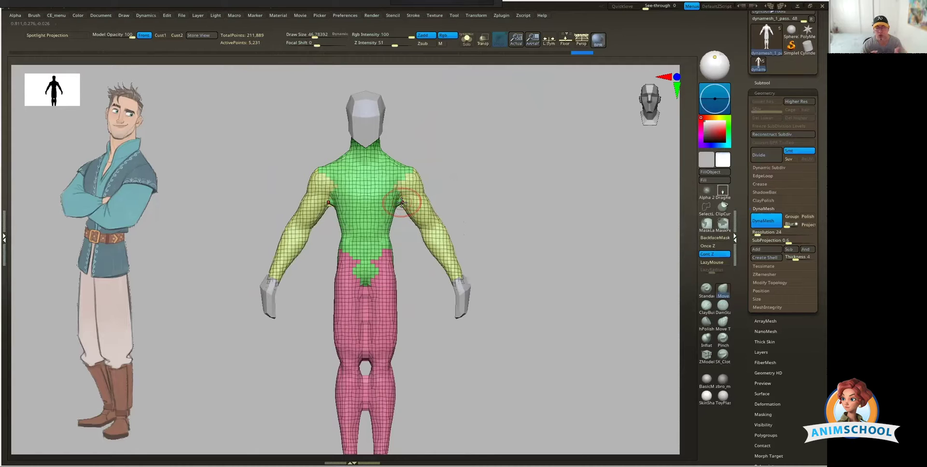
pyautogui.hotkey('ctrl', 'z')
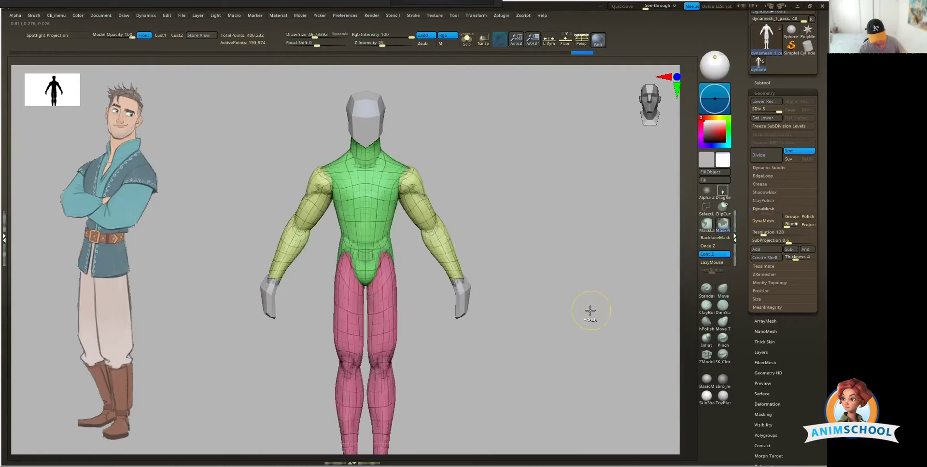
# - Try DynaMesh at resolution 512 on the body without freezing subdivision levels, and check the active points count
pyautogui.moveTo(589, 309); pyautogui.dragTo(594, 290)
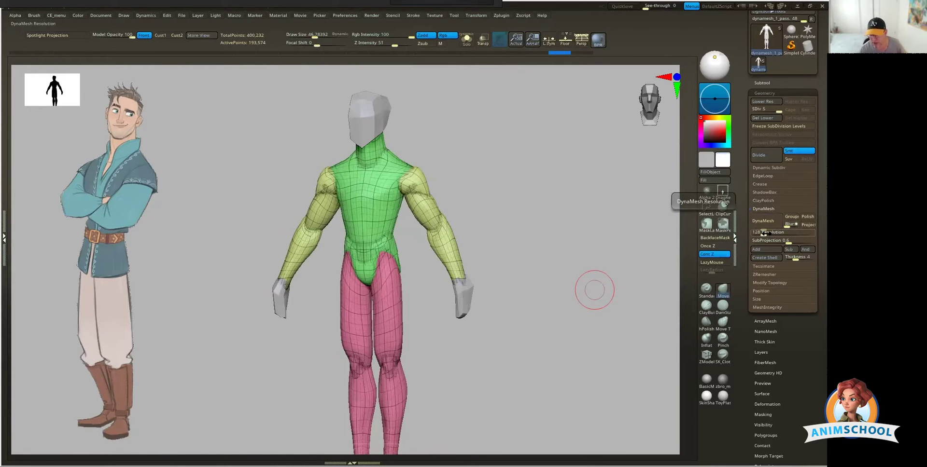
pyautogui.moveTo(764, 232); pyautogui.dragTo(770, 234)
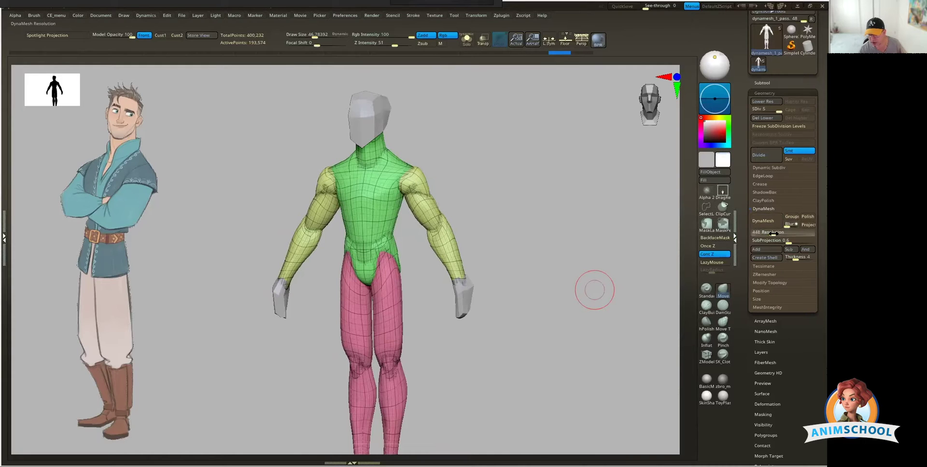
pyautogui.click(770, 221)
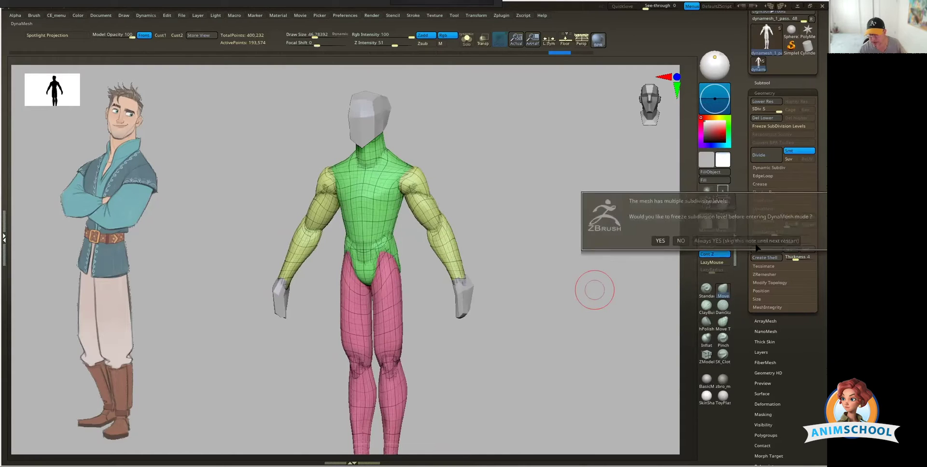
pyautogui.click(680, 241)
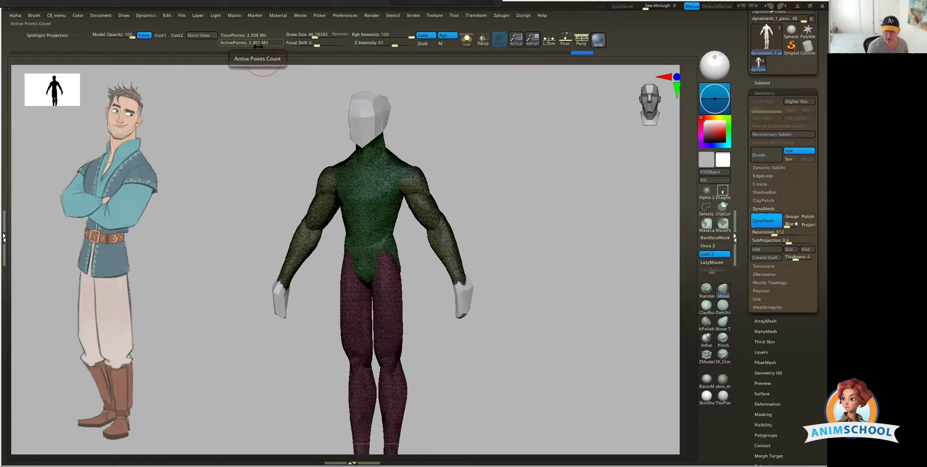
pyautogui.keyDown('alt'); pyautogui.moveTo(536, 236); pyautogui.dragTo(557, 223); pyautogui.keyUp('alt')
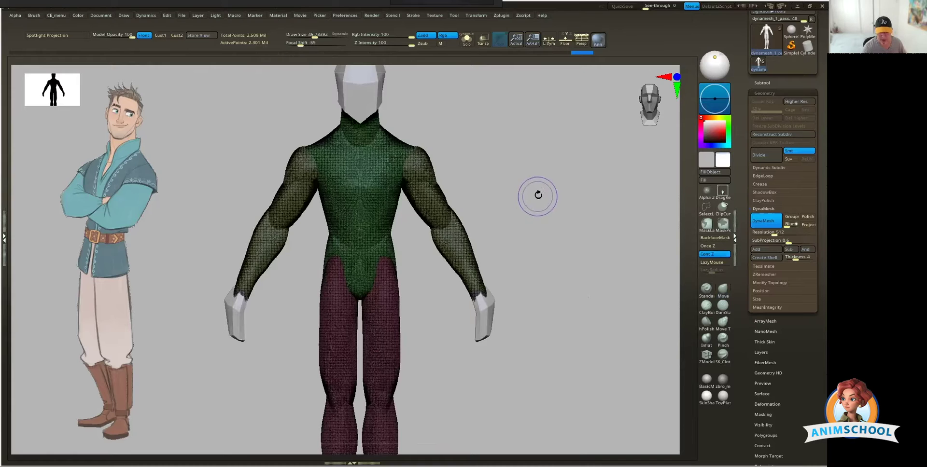
# - Hide the polyframe, sculpt test strokes on the shoulder with a smaller ClayBuildup brush, and smooth them
pyautogui.moveTo(535, 205); pyautogui.dragTo(570, 217)
pyautogui.hotkey('shift', 'f')
pyautogui.click(706, 306)
pyautogui.press('space')
pyautogui.moveTo(376, 153)
pyautogui.mouseDown()
pyautogui.moveTo(412, 132)
pyautogui.moveTo(404, 152)
pyautogui.moveTo(413, 141)
pyautogui.mouseUp()
pyautogui.moveTo(484, 163)
pyautogui.keyDown('alt'); pyautogui.mouseDown()
pyautogui.moveTo(499, 163)
pyautogui.moveTo(486, 165)
pyautogui.mouseUp(); pyautogui.keyUp('alt')
pyautogui.keyDown('shift'); pyautogui.moveTo(373, 208); pyautogui.dragTo(402, 178); pyautogui.keyUp('shift')
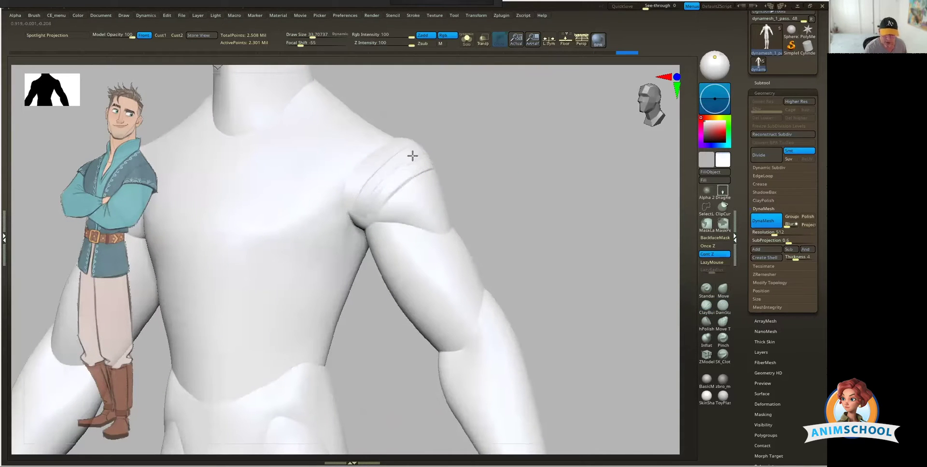
pyautogui.keyDown('shift'); pyautogui.moveTo(417, 179); pyautogui.dragTo(417, 164); pyautogui.keyUp('shift')
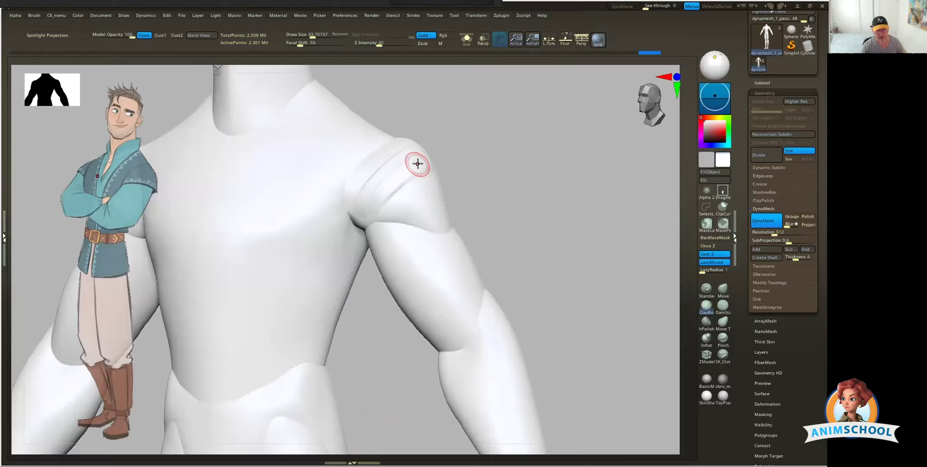
# - Undo the shoulder strokes and the 512-resolution DynaMesh, and show the polyframe again
pyautogui.moveTo(573, 241)
pyautogui.keyDown('shift'); pyautogui.mouseDown()
pyautogui.moveTo(583, 242)
pyautogui.moveTo(547, 233)
pyautogui.moveTo(520, 257)
pyautogui.moveTo(538, 214)
pyautogui.mouseUp(); pyautogui.keyUp('shift')
pyautogui.hotkey('ctrl', 'z')
pyautogui.hotkey('ctrl', 'z')
pyautogui.hotkey('ctrl', 'z')
pyautogui.hotkey('shift', 'f')
pyautogui.hotkey('ctrl', 'z')
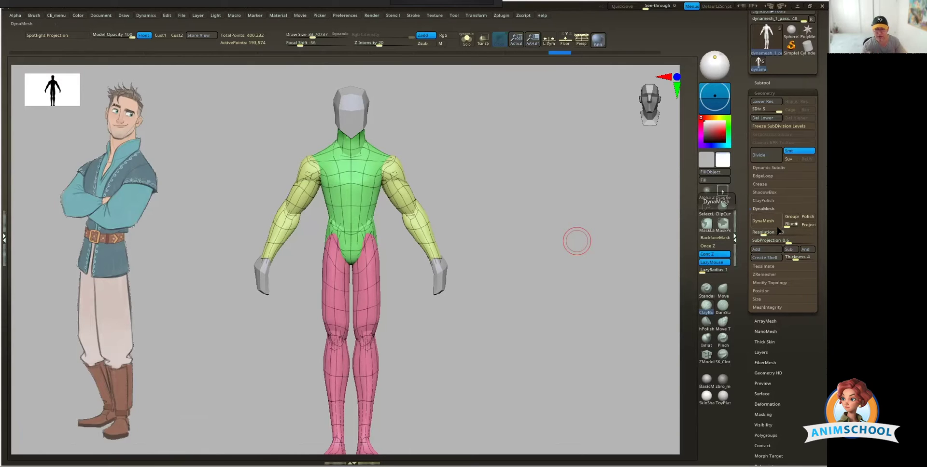
# - Enable the Groups option for DynaMesh so the remesh respects the body's polygroups
pyautogui.keyDown('alt'); pyautogui.moveTo(530, 247); pyautogui.dragTo(535, 191); pyautogui.keyUp('alt')
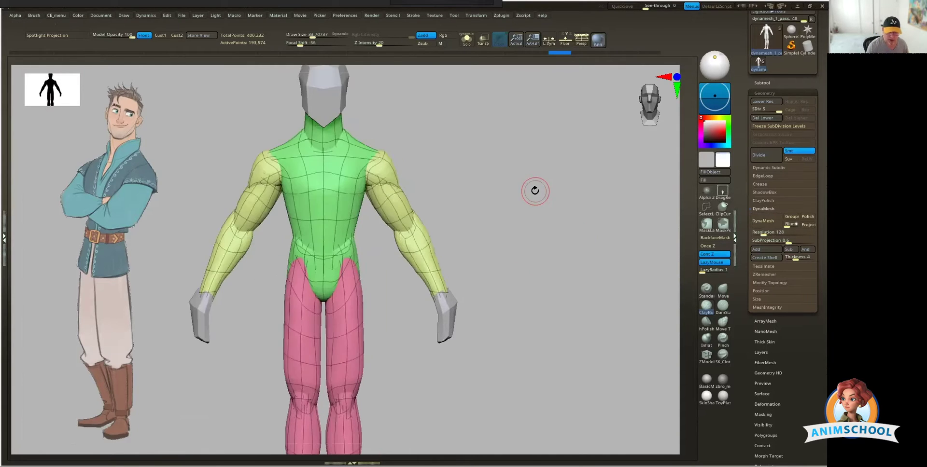
pyautogui.moveTo(468, 166); pyautogui.dragTo(424, 179)
pyautogui.keyDown('shift'); pyautogui.moveTo(492, 225); pyautogui.dragTo(515, 217); pyautogui.keyUp('shift')
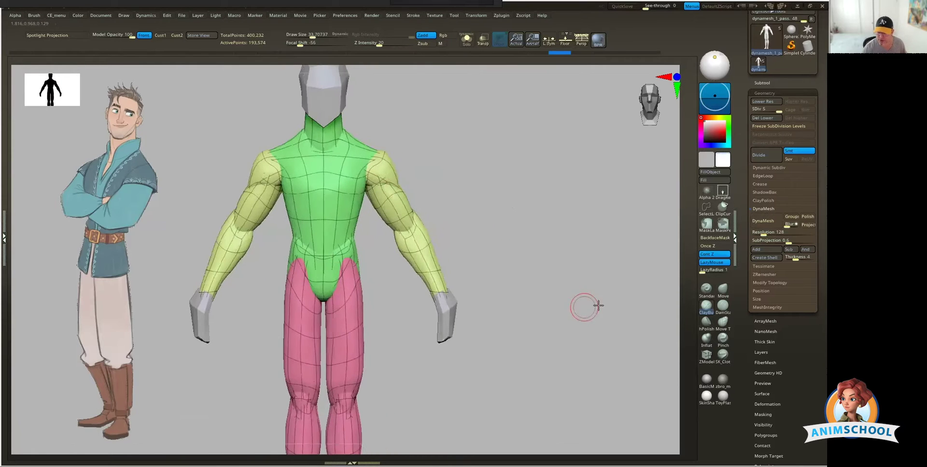
pyautogui.keyDown('alt'); pyautogui.moveTo(612, 300); pyautogui.dragTo(624, 290); pyautogui.keyUp('alt')
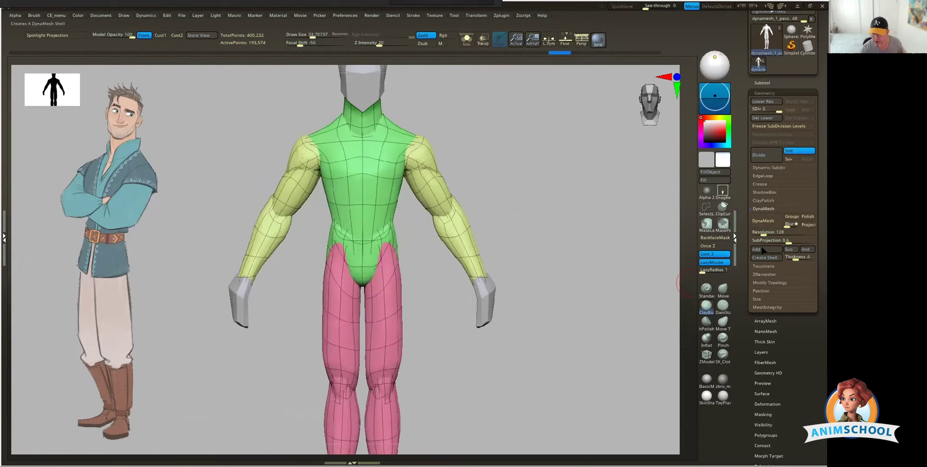
pyautogui.click(792, 219)
pyautogui.keyDown('ctrl'); pyautogui.moveTo(531, 278); pyautogui.dragTo(521, 232, button='right'); pyautogui.keyUp('ctrl')
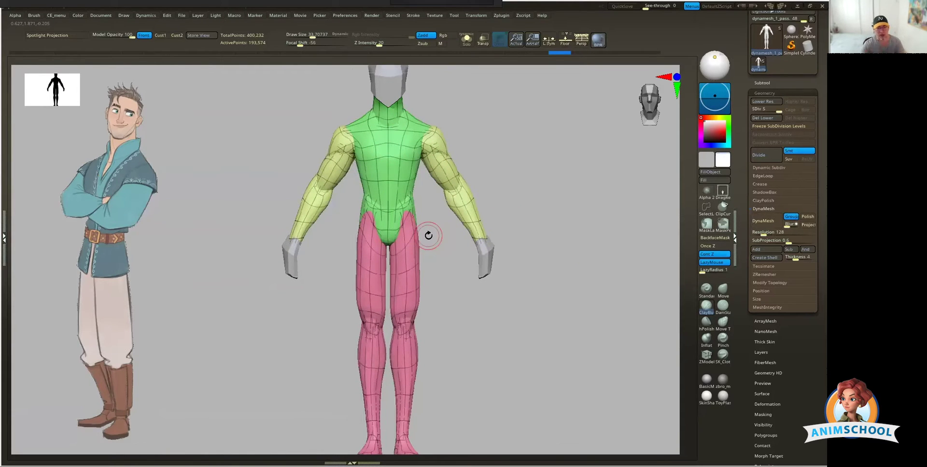
pyautogui.keyDown('ctrl'); pyautogui.moveTo(428, 235); pyautogui.dragTo(484, 166, button='right'); pyautogui.keyUp('ctrl')
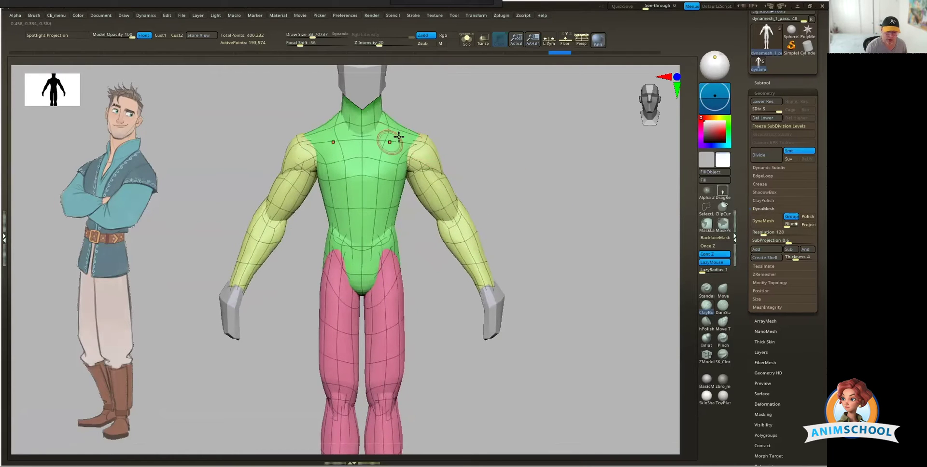
pyautogui.keyDown('alt'); pyautogui.moveTo(406, 147); pyautogui.dragTo(419, 131, button='right'); pyautogui.keyUp('alt')
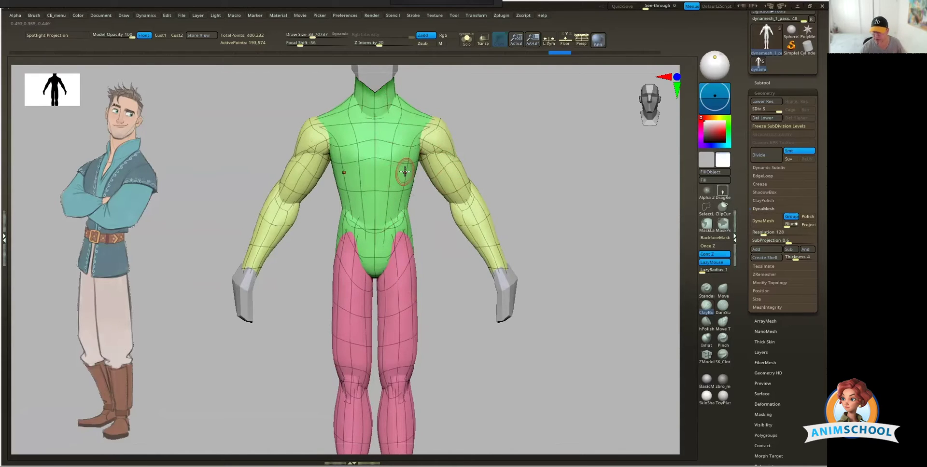
# - Remesh the body with grouped DynaMesh at resolution 128 without freezing subdivision levels, and inspect the shoulder seams
pyautogui.click(767, 221)
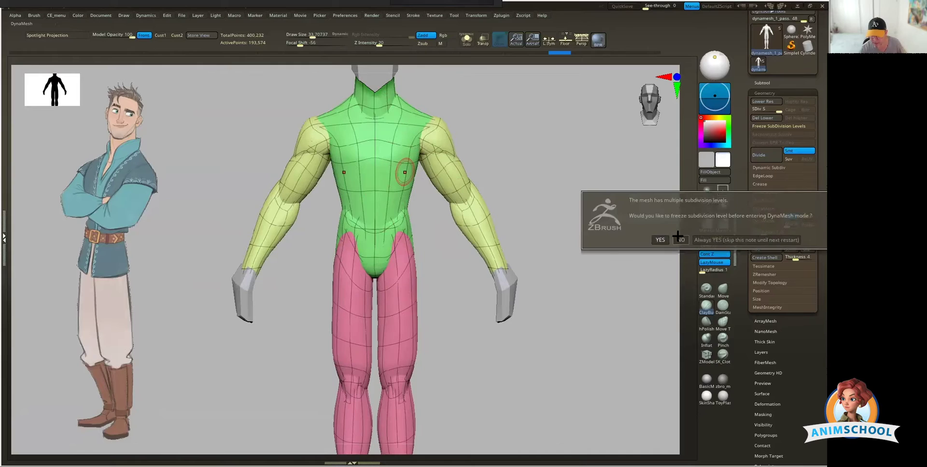
pyautogui.click(660, 240)
pyautogui.moveTo(604, 268); pyautogui.dragTo(595, 263)
pyautogui.moveTo(595, 263)
pyautogui.keyDown('ctrl'); pyautogui.mouseDown(button='right')
pyautogui.moveTo(527, 168)
pyautogui.moveTo(465, 126)
pyautogui.mouseUp(button='right'); pyautogui.keyUp('ctrl')
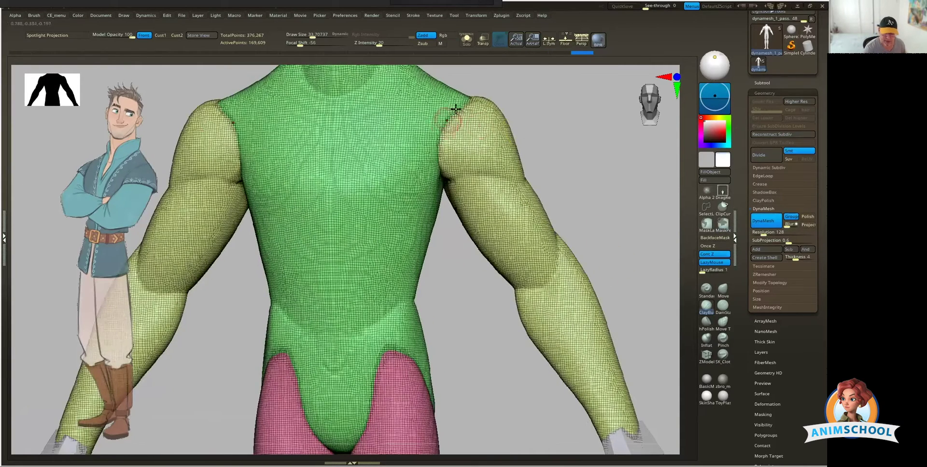
# - Hide the polyframe and nudge the body's shoulder area using the Move brush at a draw size of about 84
pyautogui.moveTo(615, 231); pyautogui.dragTo(594, 219)
pyautogui.hotkey('shift', 'f')
pyautogui.click(722, 290)
pyautogui.press('space')
pyautogui.moveTo(410, 176); pyautogui.dragTo(419, 171)
pyautogui.moveTo(466, 168)
pyautogui.mouseDown(button='right')
pyautogui.moveTo(442, 164)
pyautogui.moveTo(416, 175)
pyautogui.moveTo(420, 165)
pyautogui.moveTo(404, 192)
pyautogui.mouseUp(button='right')
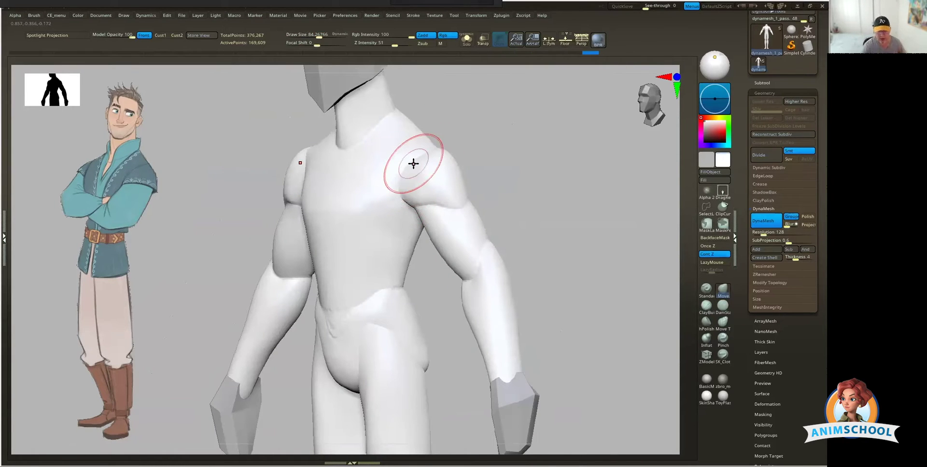
pyautogui.keyDown('shift'); pyautogui.moveTo(413, 164); pyautogui.dragTo(445, 157, button='right'); pyautogui.keyUp('shift')
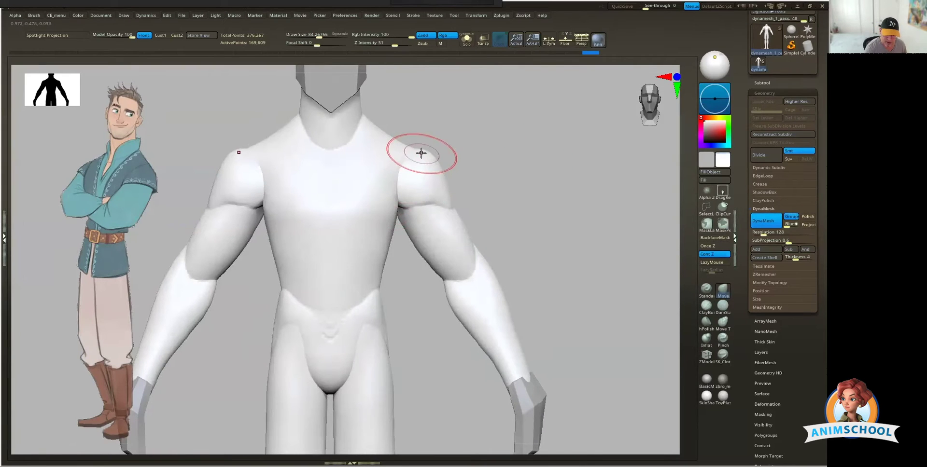
pyautogui.moveTo(422, 153); pyautogui.dragTo(422, 152)
pyautogui.keyDown('alt'); pyautogui.moveTo(525, 177); pyautogui.dragTo(511, 189); pyautogui.keyUp('alt')
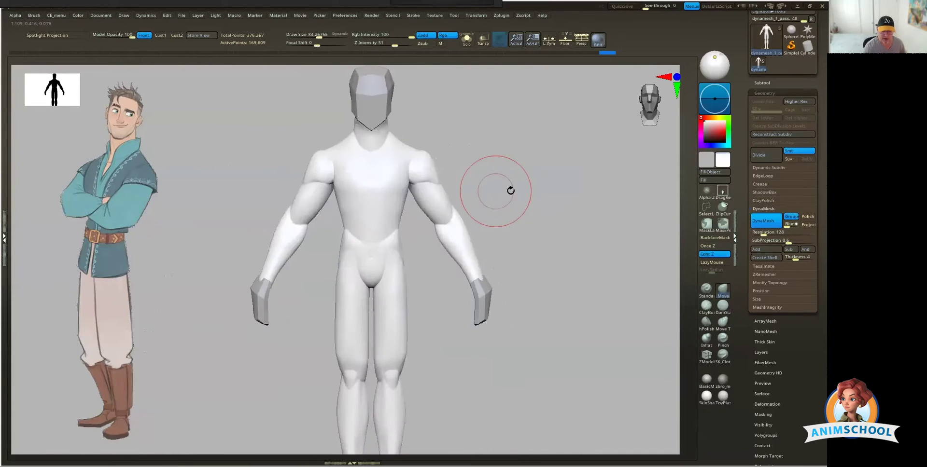
# - Mask the torso and arms, invert the mask onto the legs, show the polyframe, and clear the mask
pyautogui.keyDown('alt'); pyautogui.moveTo(511, 189); pyautogui.dragTo(502, 191, button='right'); pyautogui.keyUp('alt')
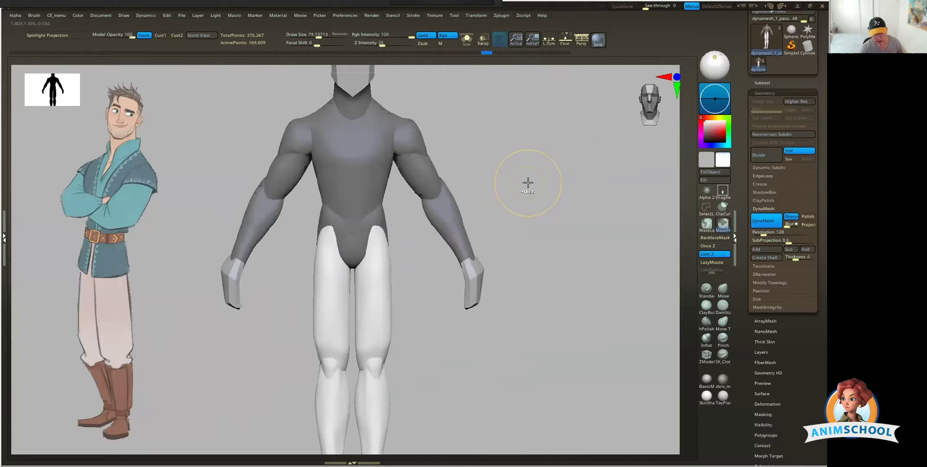
pyautogui.keyDown('ctrl'); pyautogui.click(528, 182); pyautogui.keyUp('ctrl')
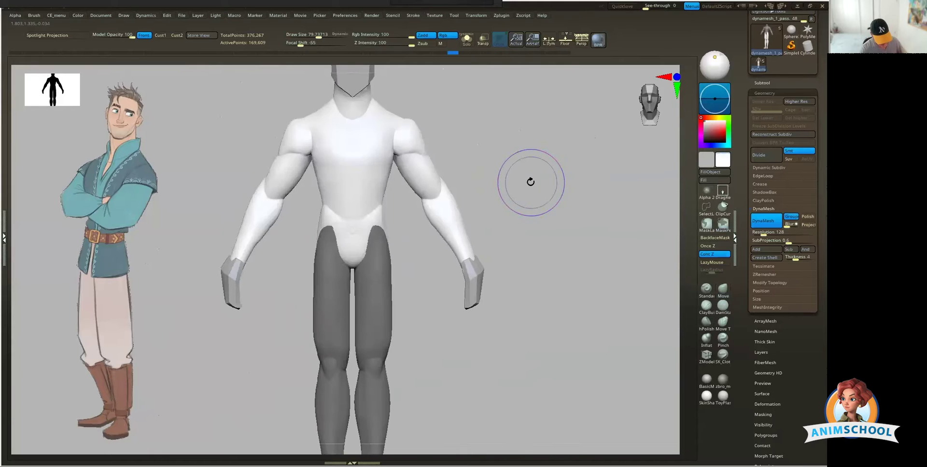
pyautogui.hotkey('shift', 'f')
pyautogui.moveTo(529, 188); pyautogui.dragTo(534, 180, button='right')
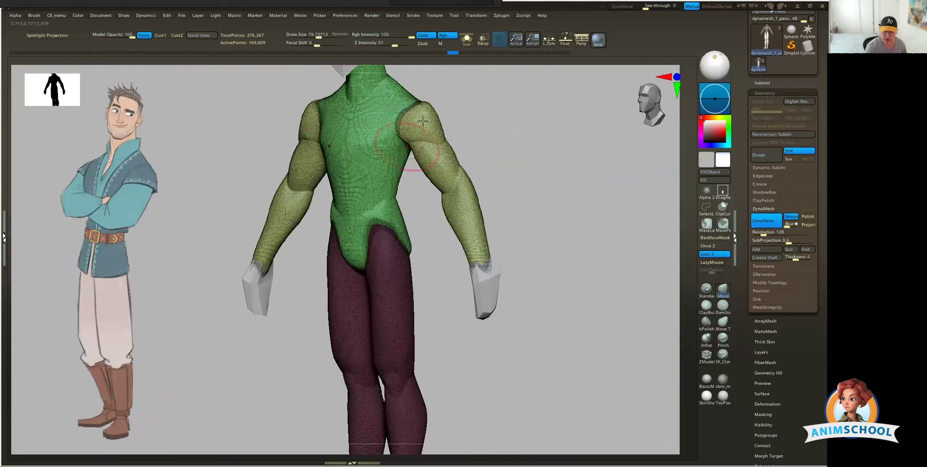
pyautogui.keyDown('ctrl'); pyautogui.moveTo(535, 188); pyautogui.dragTo(456, 164); pyautogui.keyUp('ctrl')
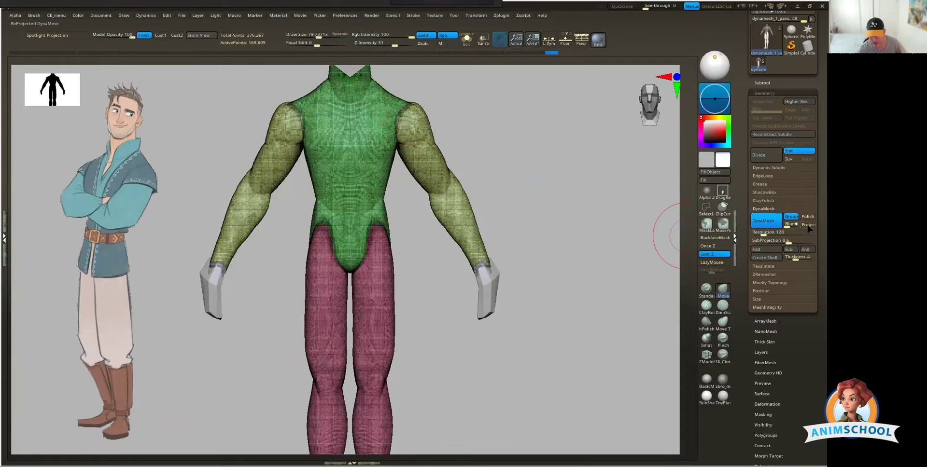
# - Disable the DynaMesh Groups option and remesh the whole body as one continuous surface at resolution 128
pyautogui.click(791, 216)
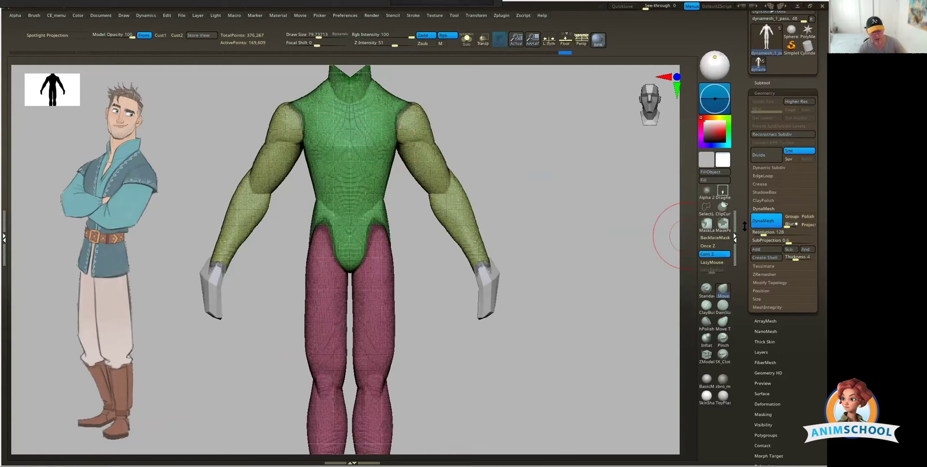
pyautogui.keyDown('shift'); pyautogui.moveTo(569, 268); pyautogui.dragTo(573, 265); pyautogui.keyUp('shift')
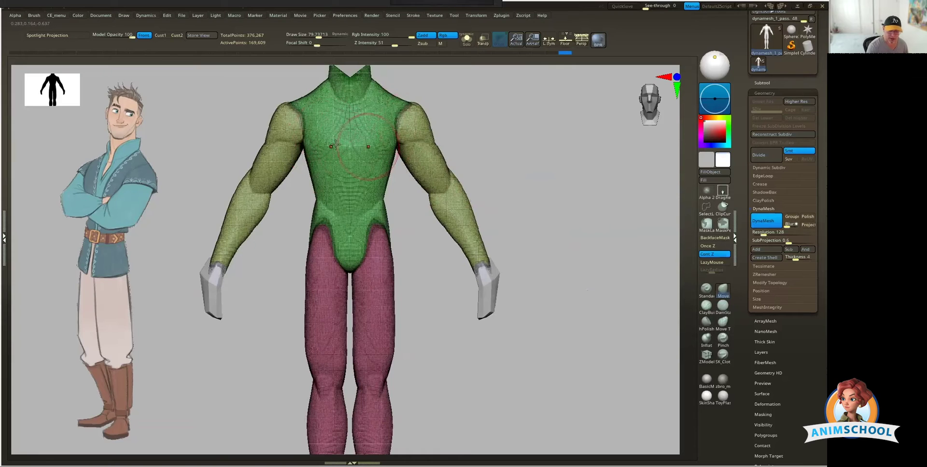
pyautogui.moveTo(571, 197)
pyautogui.mouseDown()
pyautogui.moveTo(580, 212)
pyautogui.moveTo(563, 229)
pyautogui.mouseUp()
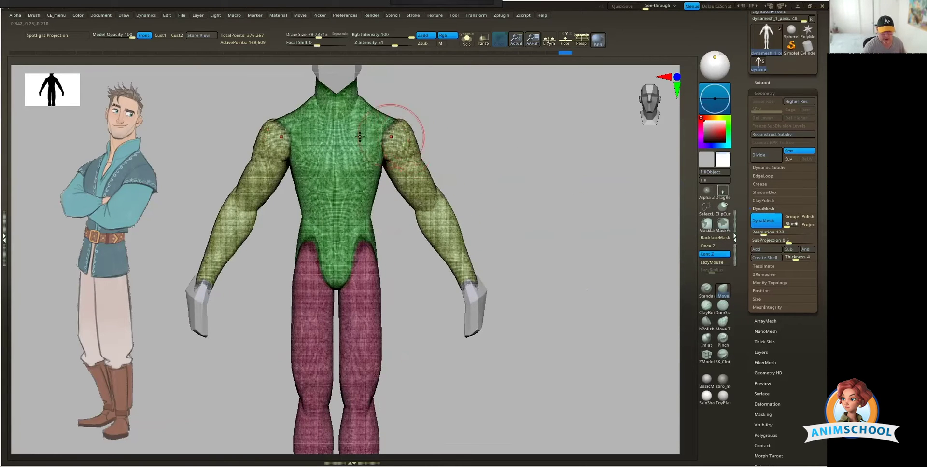
pyautogui.moveTo(614, 277)
pyautogui.keyDown('alt'); pyautogui.mouseDown()
pyautogui.moveTo(592, 289)
pyautogui.moveTo(574, 285)
pyautogui.moveTo(608, 267)
pyautogui.moveTo(609, 276)
pyautogui.mouseUp(); pyautogui.keyUp('alt')
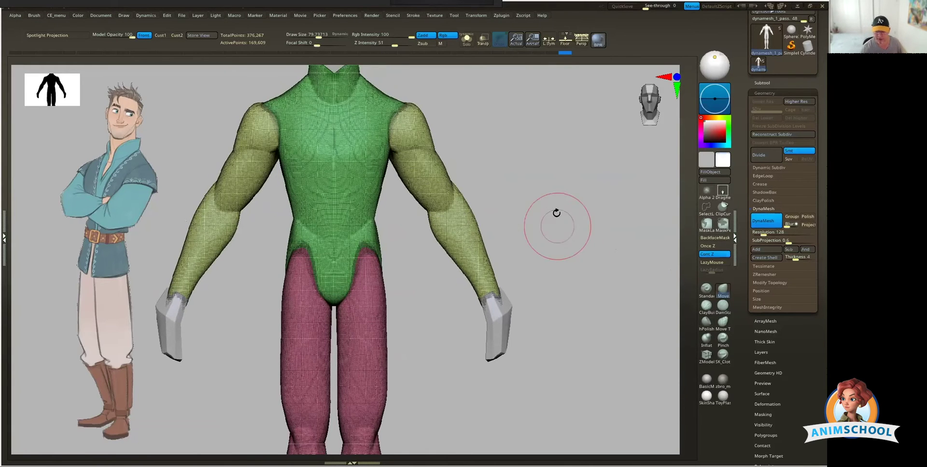
pyautogui.moveTo(555, 207); pyautogui.dragTo(557, 227)
pyautogui.press('ctrl')
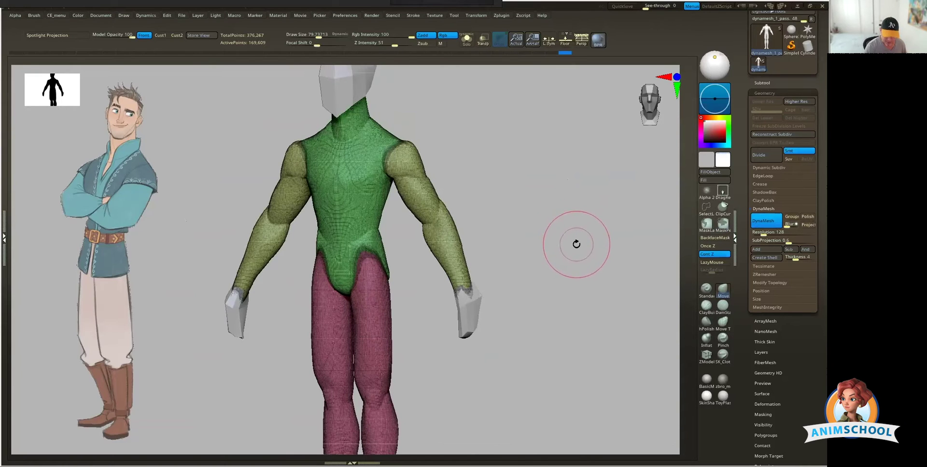
pyautogui.press('ctrl')
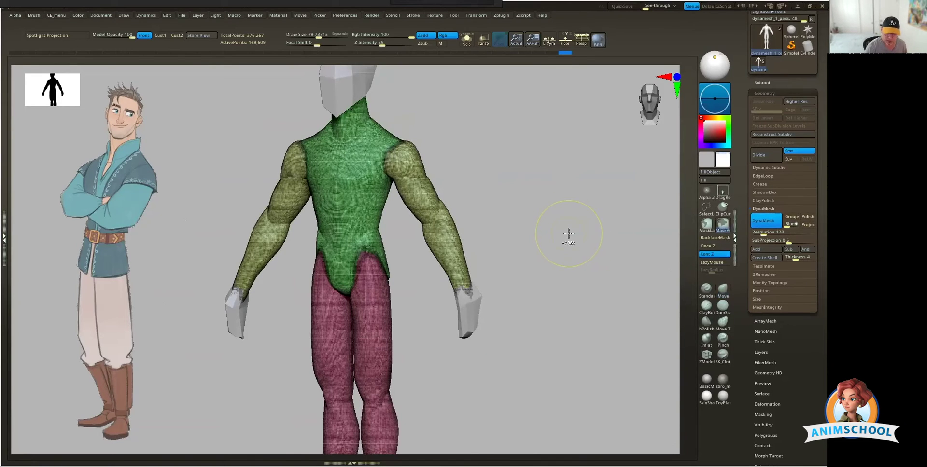
pyautogui.keyDown('ctrl'); pyautogui.moveTo(572, 182); pyautogui.dragTo(573, 182); pyautogui.keyUp('ctrl')
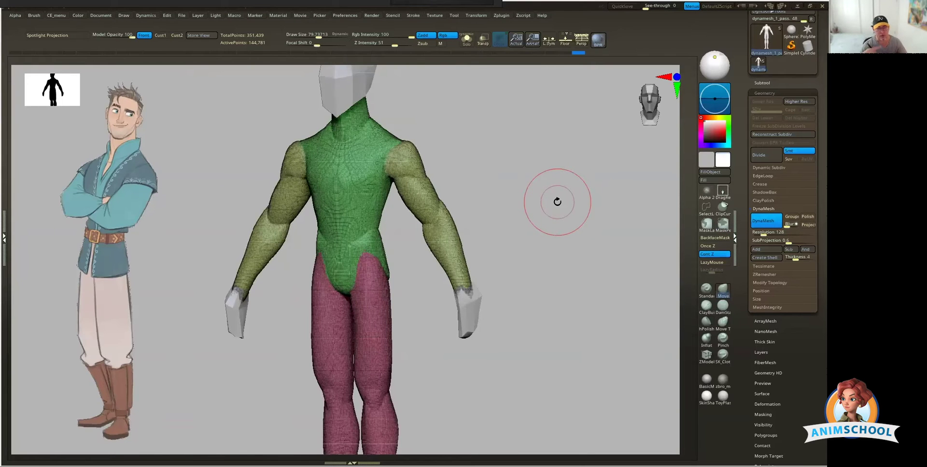
# - Reduce the Move brush's draw size to about 38.5 and adjust the shoulder contours on the remeshed body
pyautogui.moveTo(572, 256)
pyautogui.mouseDown()
pyautogui.moveTo(586, 250)
pyautogui.moveTo(567, 230)
pyautogui.moveTo(531, 256)
pyautogui.moveTo(512, 252)
pyautogui.mouseUp()
pyautogui.rightClick(420, 205)
pyautogui.keyDown('alt'); pyautogui.moveTo(443, 201); pyautogui.dragTo(419, 194); pyautogui.keyUp('alt')
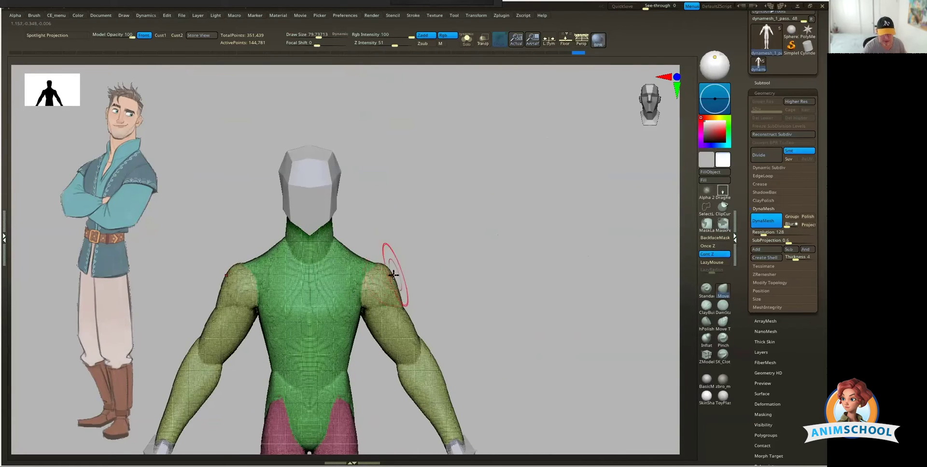
pyautogui.press('space')
pyautogui.keyDown('alt'); pyautogui.moveTo(393, 264); pyautogui.dragTo(500, 191); pyautogui.keyUp('alt')
pyautogui.keyDown('ctrl'); pyautogui.moveTo(538, 256); pyautogui.dragTo(548, 224); pyautogui.keyUp('ctrl')
pyautogui.moveTo(439, 221); pyautogui.dragTo(434, 142)
pyautogui.keyDown('ctrl'); pyautogui.moveTo(524, 179); pyautogui.dragTo(525, 171); pyautogui.keyUp('ctrl')
pyautogui.press('space')
pyautogui.moveTo(445, 200)
pyautogui.mouseDown()
pyautogui.moveTo(565, 203)
pyautogui.moveTo(553, 205)
pyautogui.mouseUp()
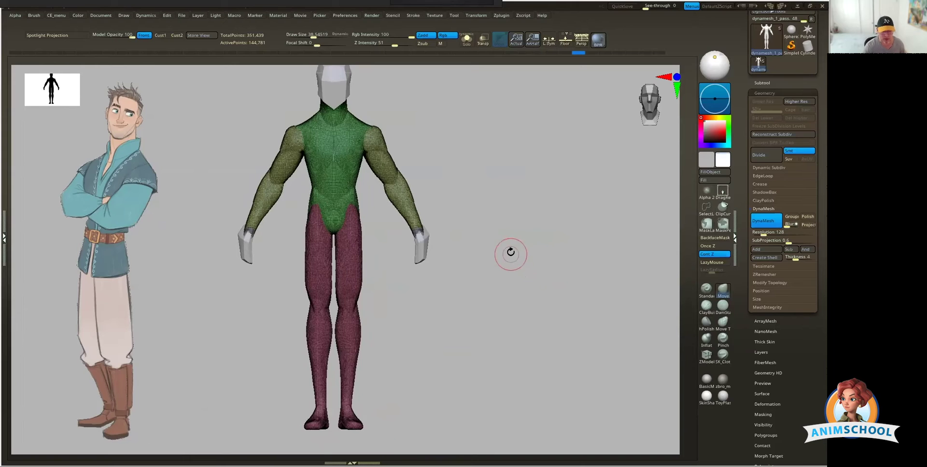
# - Hide the polyframe and smooth out the raised detail at the center of the lower abdomen
pyautogui.keyDown('alt'); pyautogui.moveTo(507, 255); pyautogui.dragTo(517, 284); pyautogui.keyUp('alt')
pyautogui.keyDown('alt'); pyautogui.moveTo(454, 203); pyautogui.dragTo(496, 224); pyautogui.keyUp('alt')
pyautogui.hotkey('shift', 'f')
pyautogui.moveTo(496, 223)
pyautogui.keyDown('ctrl'); pyautogui.mouseDown(button='right')
pyautogui.moveTo(510, 209)
pyautogui.moveTo(494, 223)
pyautogui.moveTo(502, 212)
pyautogui.mouseUp(button='right'); pyautogui.keyUp('ctrl')
pyautogui.keyDown('shift'); pyautogui.moveTo(527, 160); pyautogui.dragTo(535, 175); pyautogui.keyUp('shift')
pyautogui.keyDown('ctrl'); pyautogui.moveTo(535, 174); pyautogui.dragTo(516, 204, button='right'); pyautogui.keyUp('ctrl')
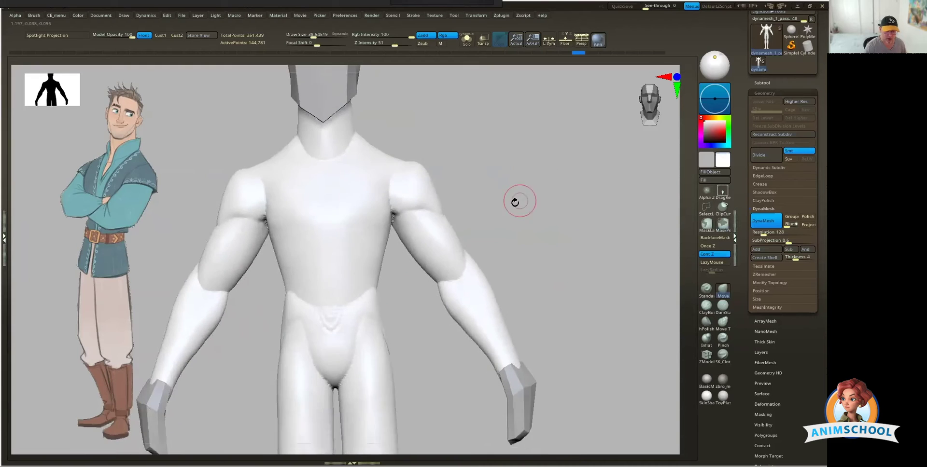
pyautogui.keyDown('alt'); pyautogui.moveTo(516, 203); pyautogui.dragTo(536, 177); pyautogui.keyUp('alt')
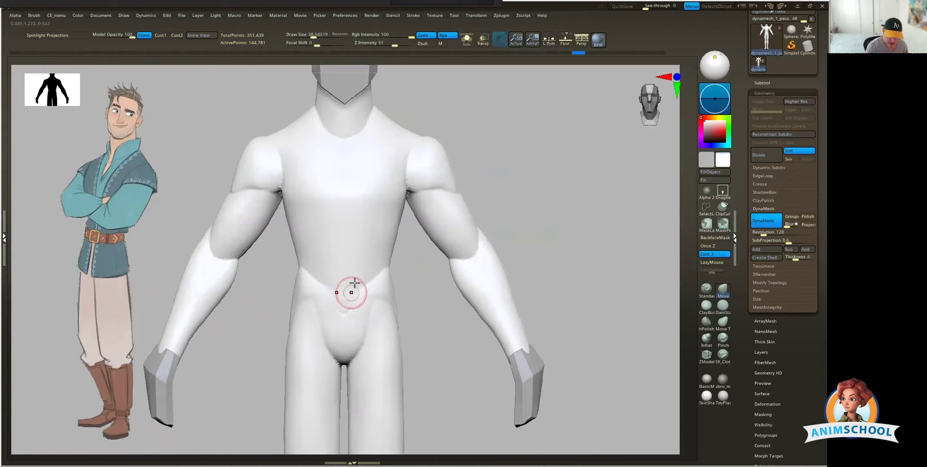
pyautogui.keyDown('ctrl'); pyautogui.moveTo(341, 303); pyautogui.dragTo(361, 293, button='right'); pyautogui.keyUp('ctrl')
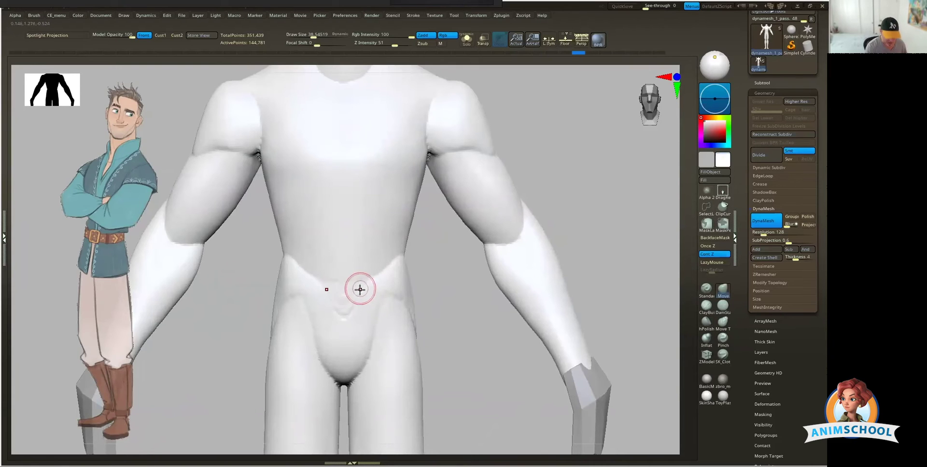
pyautogui.keyDown('shift'); pyautogui.moveTo(357, 290); pyautogui.dragTo(349, 314); pyautogui.keyUp('shift')
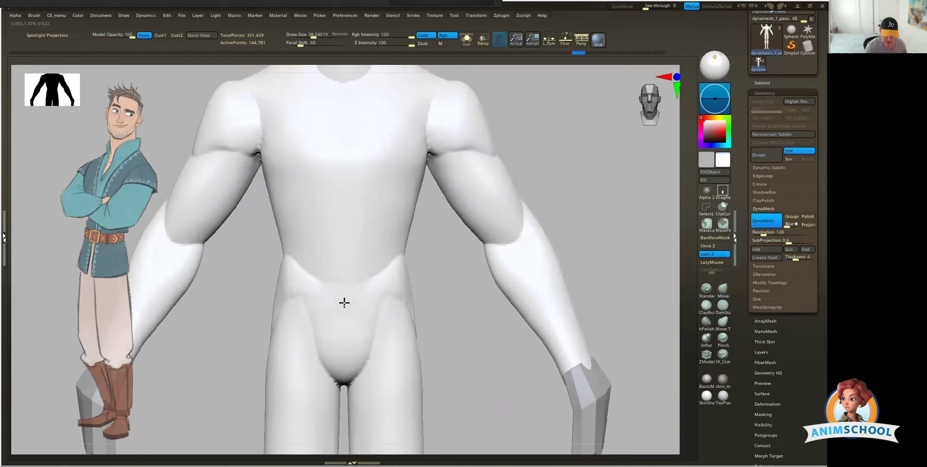
# - Select the Move brush, then reshape and smooth the shoulder and upper-arm transitions into the torso
pyautogui.press('b')
pyautogui.press('m')
pyautogui.press('v')
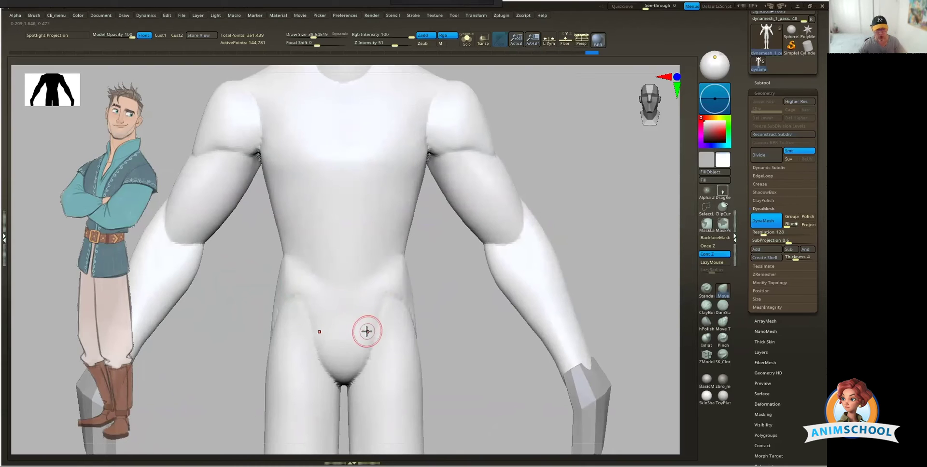
pyautogui.moveTo(597, 210); pyautogui.dragTo(572, 289)
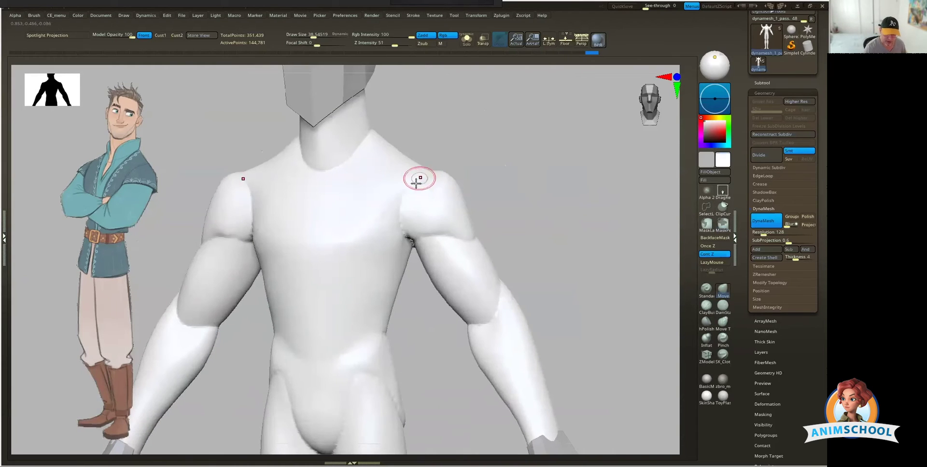
pyautogui.keyDown('shift'); pyautogui.moveTo(408, 194); pyautogui.dragTo(416, 173); pyautogui.keyUp('shift')
pyautogui.moveTo(498, 201); pyautogui.dragTo(449, 234)
pyautogui.moveTo(464, 253); pyautogui.dragTo(459, 256)
pyautogui.moveTo(502, 225); pyautogui.dragTo(449, 255)
pyautogui.moveTo(492, 229); pyautogui.dragTo(502, 228)
pyautogui.keyDown('shift'); pyautogui.moveTo(533, 176); pyautogui.dragTo(544, 190); pyautogui.keyUp('shift')
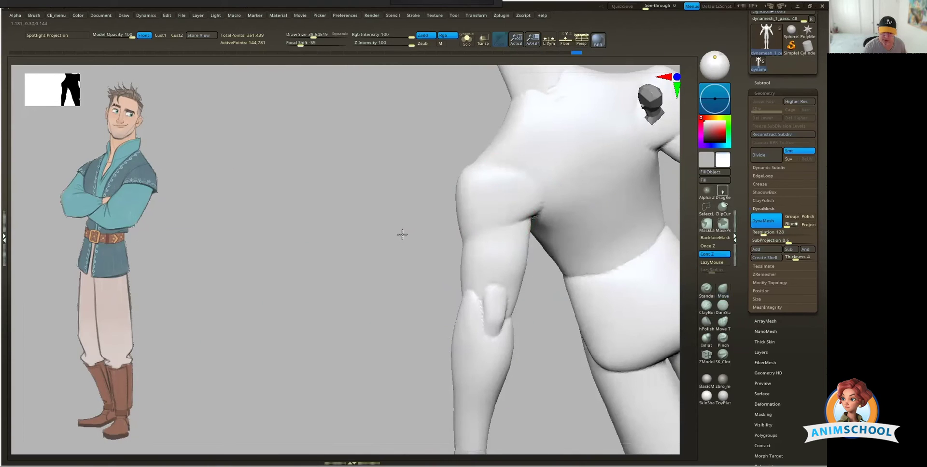
# - Smooth the back of the body and the hard seams behind the knees and along the calves
pyautogui.moveTo(403, 233); pyautogui.dragTo(516, 144)
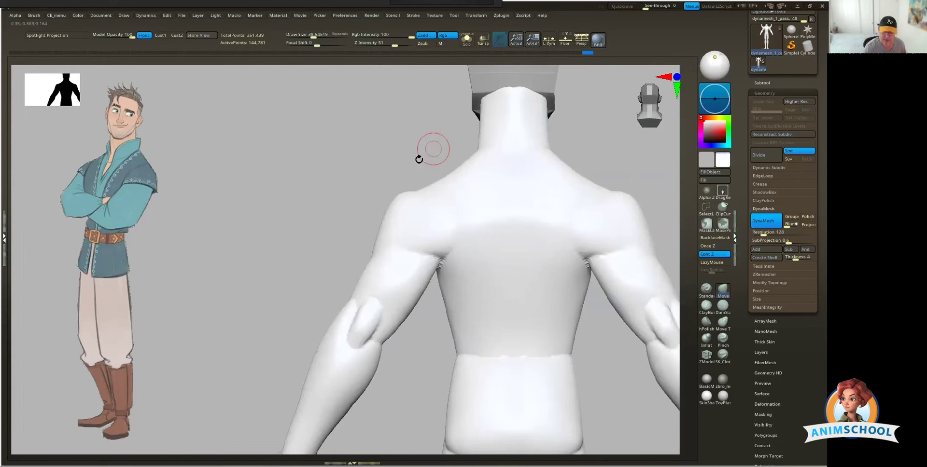
pyautogui.moveTo(414, 159); pyautogui.dragTo(545, 143)
pyautogui.moveTo(469, 170); pyautogui.dragTo(500, 223)
pyautogui.moveTo(617, 213); pyautogui.dragTo(559, 221)
pyautogui.keyDown('shift'); pyautogui.moveTo(479, 260); pyautogui.dragTo(492, 250); pyautogui.keyUp('shift')
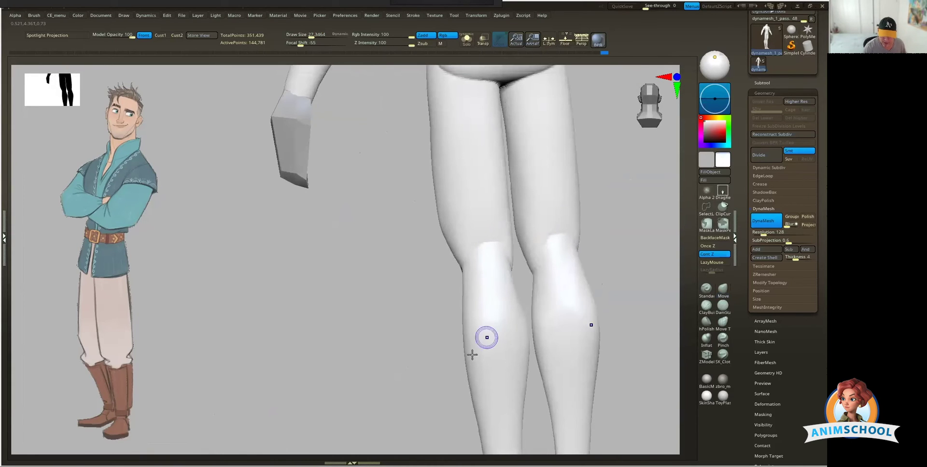
pyautogui.keyDown('shift'); pyautogui.moveTo(472, 355); pyautogui.dragTo(489, 329); pyautogui.keyUp('shift')
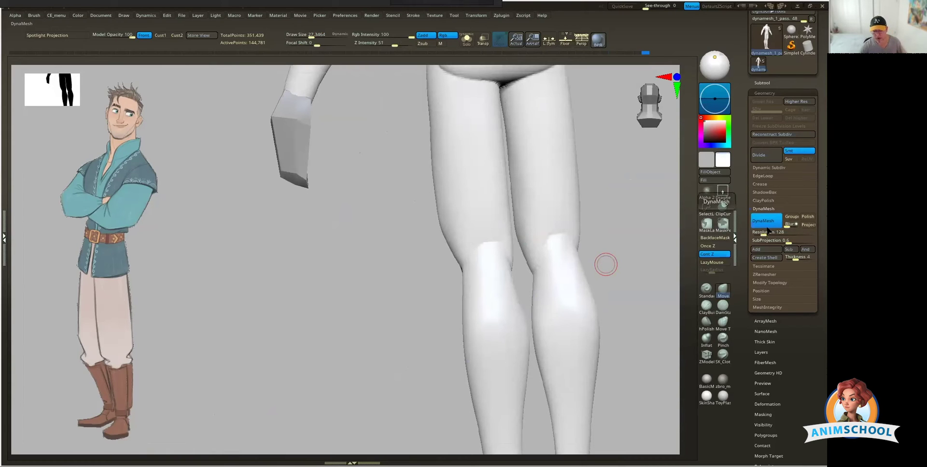
# - Smooth the sculpted neck and upper chest forms
pyautogui.moveTo(587, 159)
pyautogui.mouseDown()
pyautogui.moveTo(525, 250)
pyautogui.moveTo(515, 246)
pyautogui.mouseUp()
pyautogui.moveTo(360, 190)
pyautogui.keyDown('alt'); pyautogui.mouseDown()
pyautogui.moveTo(343, 158)
pyautogui.moveTo(342, 208)
pyautogui.mouseUp(); pyautogui.keyUp('alt')
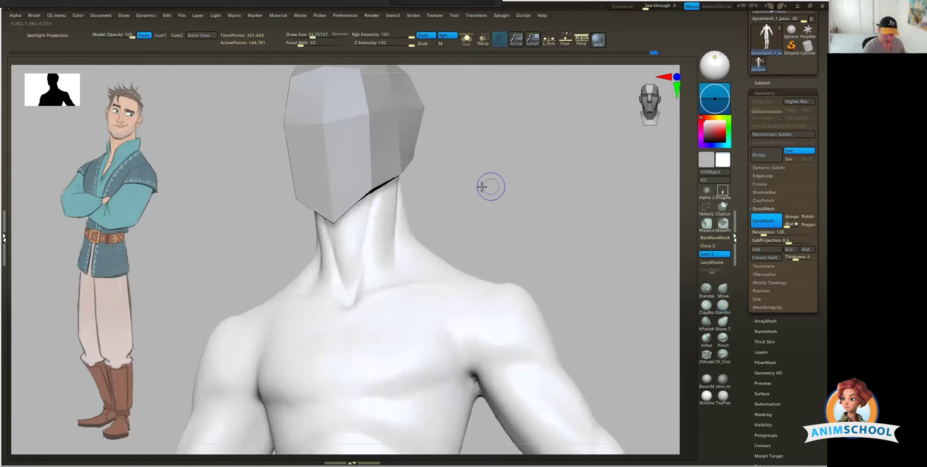
pyautogui.keyDown('shift'); pyautogui.moveTo(488, 186); pyautogui.dragTo(397, 246); pyautogui.keyUp('shift')
pyautogui.moveTo(441, 199)
pyautogui.mouseDown()
pyautogui.moveTo(425, 204)
pyautogui.moveTo(503, 192)
pyautogui.moveTo(434, 214)
pyautogui.mouseUp()
# - Show the polyframe, refine the neck with the DamStandard brush, and remesh the body with DynaMesh at resolution 128
pyautogui.hotkey('shift', 'f')
pyautogui.press('space')
pyautogui.moveTo(438, 181); pyautogui.dragTo(428, 246)
pyautogui.moveTo(424, 216); pyautogui.dragTo(403, 229, button='right')
pyautogui.moveTo(358, 287); pyautogui.dragTo(388, 156)
pyautogui.moveTo(478, 142)
pyautogui.keyDown('ctrl'); pyautogui.mouseDown(button='right')
pyautogui.moveTo(502, 180)
pyautogui.moveTo(525, 177)
pyautogui.mouseUp(button='right'); pyautogui.keyUp('ctrl')
pyautogui.moveTo(526, 177); pyautogui.dragTo(513, 200, button='right')
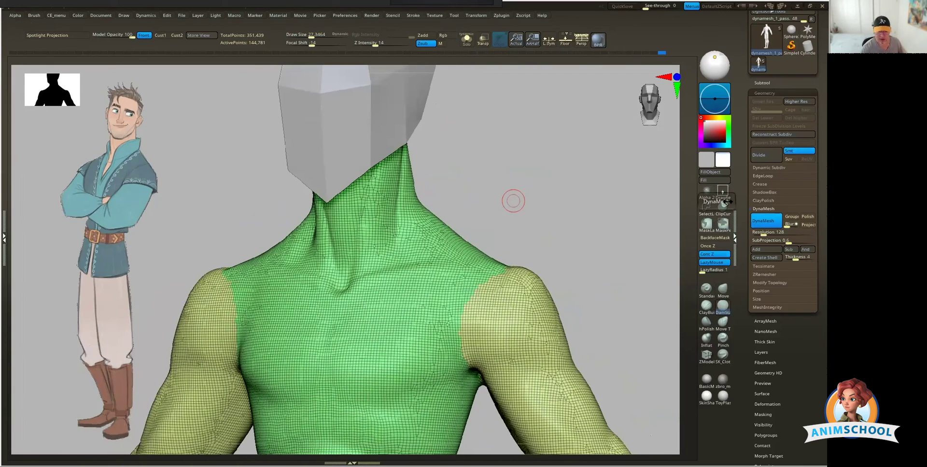
pyautogui.press('ctrl')
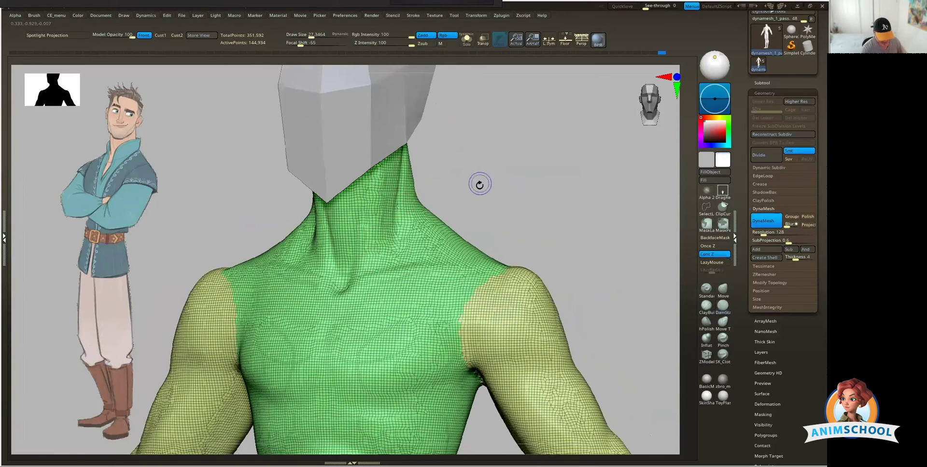
# - Hide the polyframe and examine the sculpted neck, chest and shoulder forms from an angle and from the front
pyautogui.hotkey('shift', 'f')
pyautogui.moveTo(463, 198)
pyautogui.mouseDown()
pyautogui.moveTo(502, 203)
pyautogui.moveTo(338, 259)
pyautogui.moveTo(422, 304)
pyautogui.mouseUp()
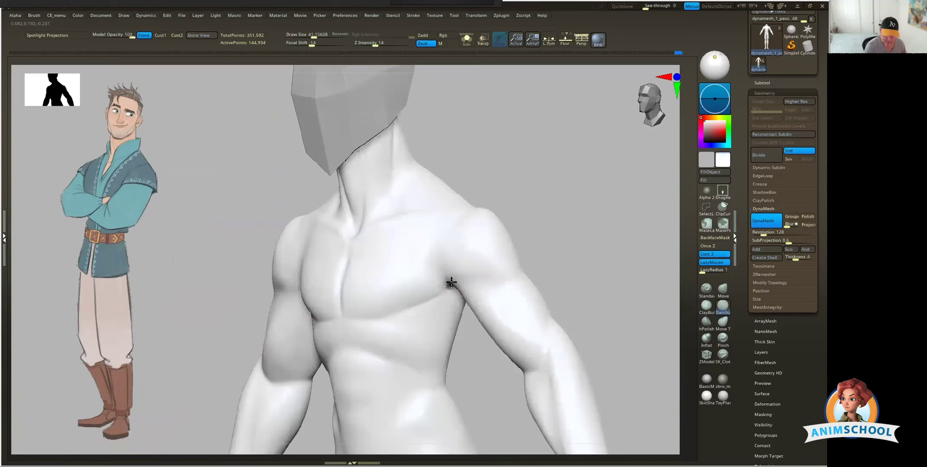
pyautogui.keyDown('shift'); pyautogui.moveTo(552, 244); pyautogui.dragTo(527, 248); pyautogui.keyUp('shift')
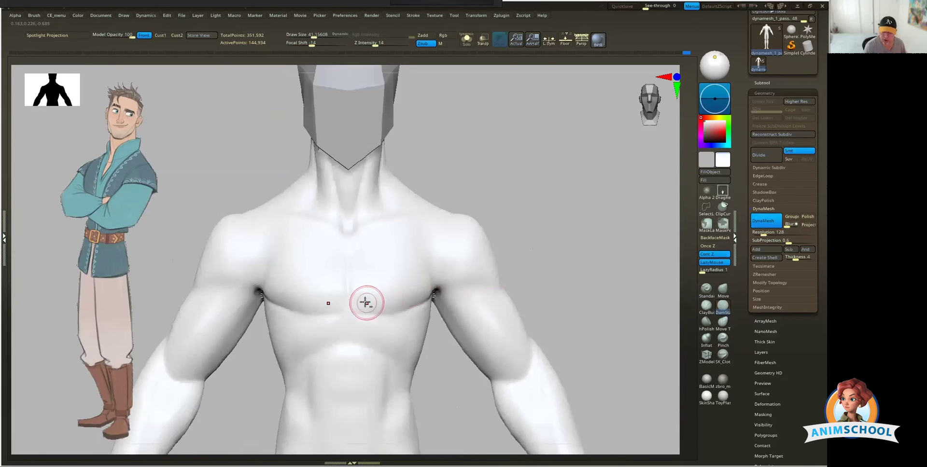
# - Show the polyframe and remesh the body with DynaMesh at resolution 200
pyautogui.click(763, 233)
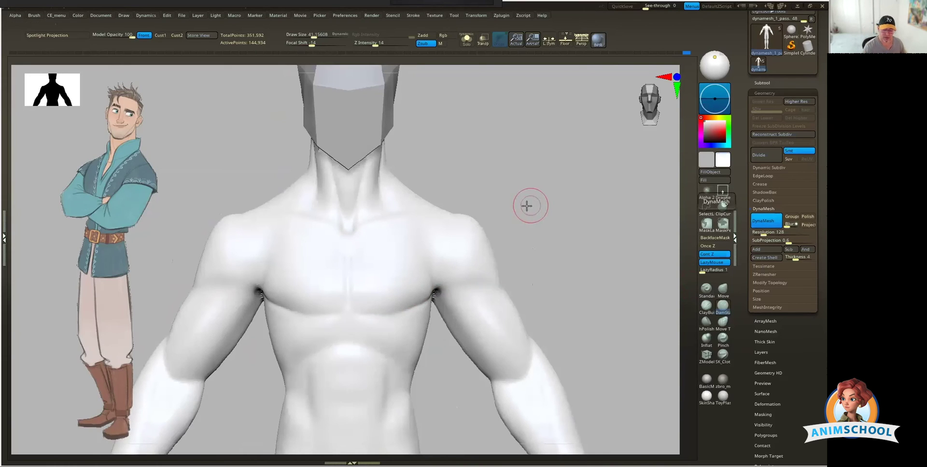
pyautogui.moveTo(528, 203); pyautogui.dragTo(407, 221)
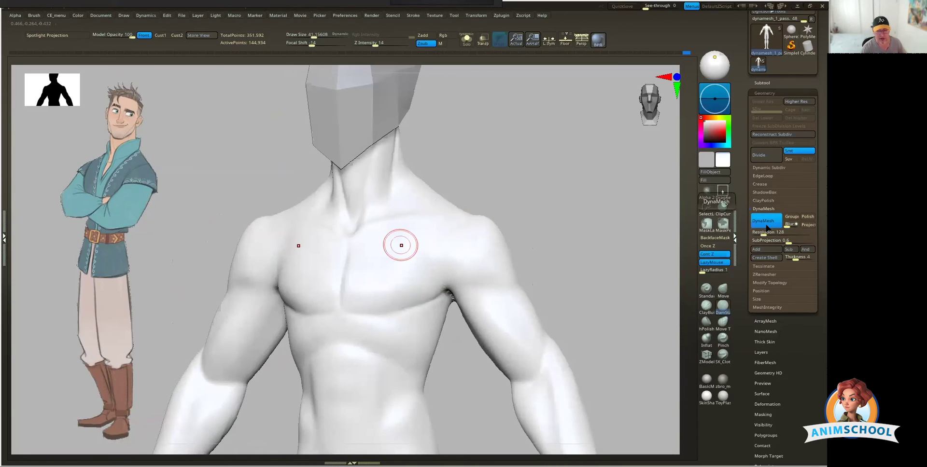
pyautogui.hotkey('shift', 'f')
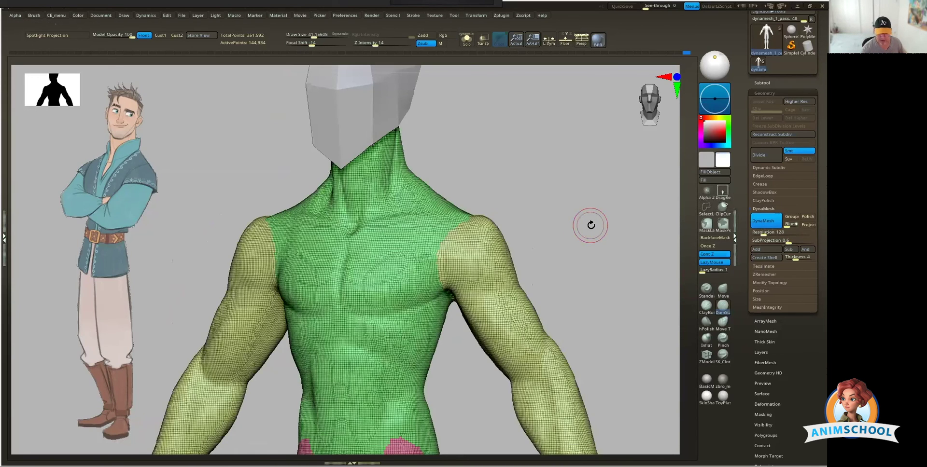
pyautogui.moveTo(764, 234); pyautogui.dragTo(767, 233)
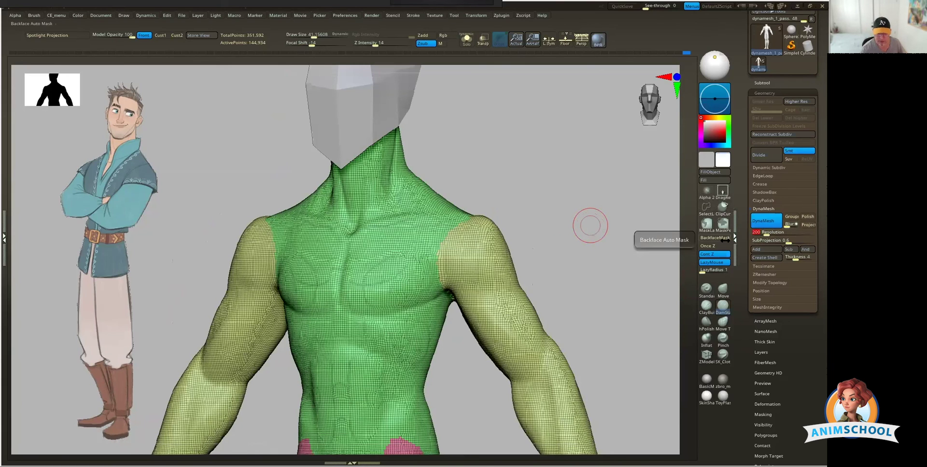
pyautogui.press('ctrl')
pyautogui.keyDown('ctrl'); pyautogui.moveTo(555, 166); pyautogui.dragTo(568, 169); pyautogui.keyUp('ctrl')
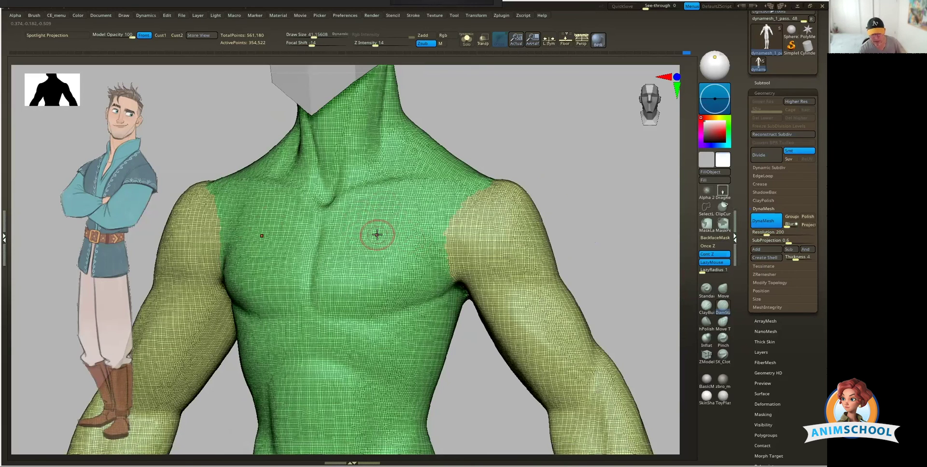
# - Smooth the side of the neck and the middle of the chest with the polyframe hidden, and select the DamStandard brush
pyautogui.hotkey('shift', 'f')
pyautogui.moveTo(616, 223); pyautogui.dragTo(513, 194)
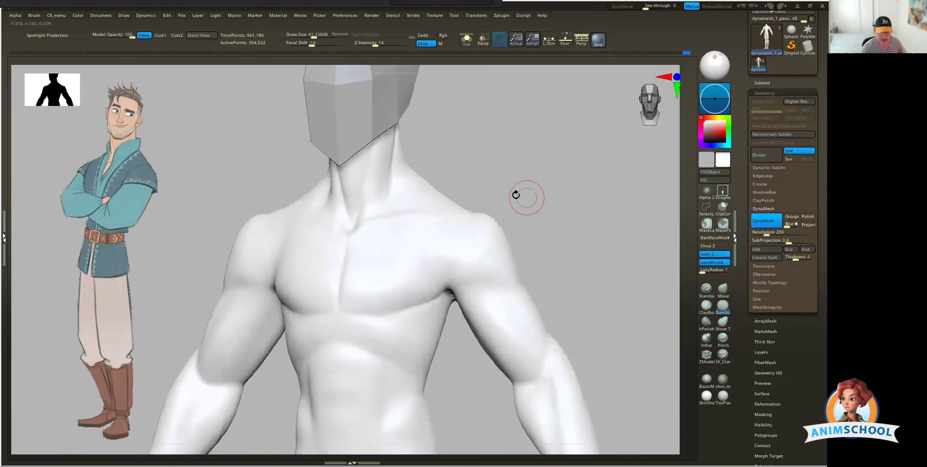
pyautogui.press('ctrl')
pyautogui.keyDown('shift'); pyautogui.moveTo(382, 168); pyautogui.dragTo(393, 148); pyautogui.keyUp('shift')
pyautogui.keyDown('shift'); pyautogui.moveTo(398, 183); pyautogui.dragTo(398, 180); pyautogui.keyUp('shift')
pyautogui.moveTo(356, 252)
pyautogui.keyDown('shift'); pyautogui.mouseDown()
pyautogui.moveTo(352, 283)
pyautogui.moveTo(349, 271)
pyautogui.mouseUp(); pyautogui.keyUp('shift')
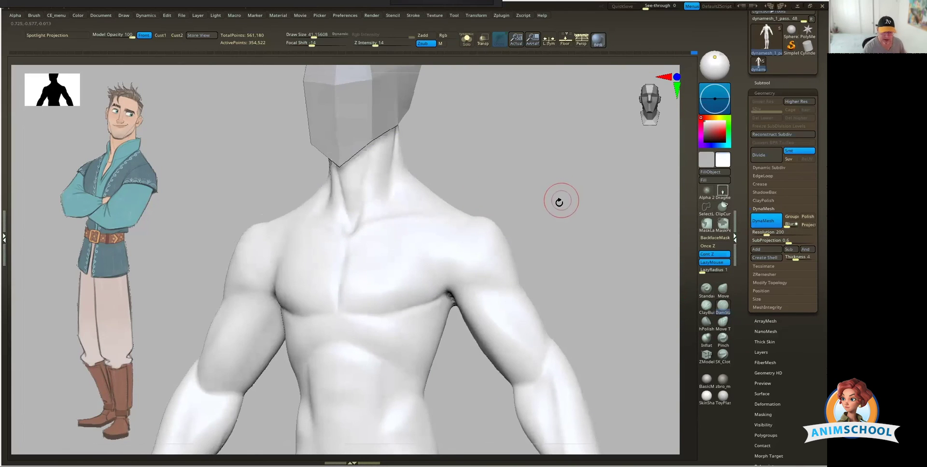
pyautogui.press('ctrl')
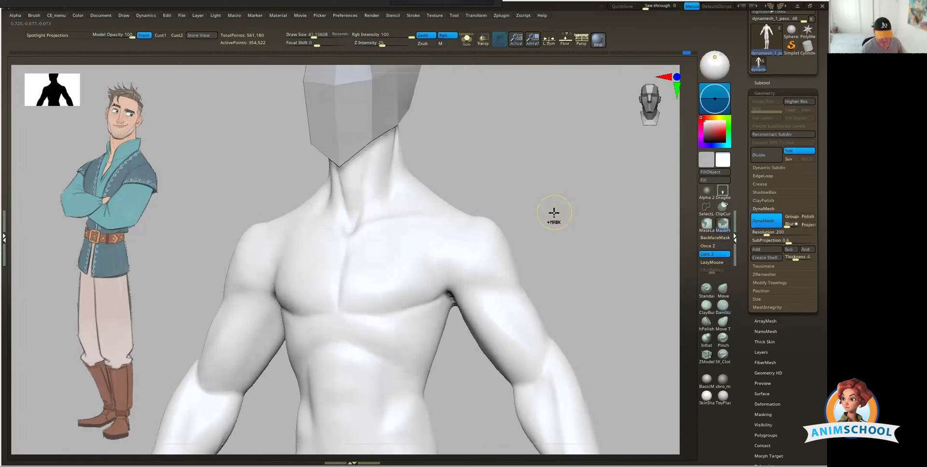
pyautogui.press('b')
pyautogui.press('d')
pyautogui.press('s')
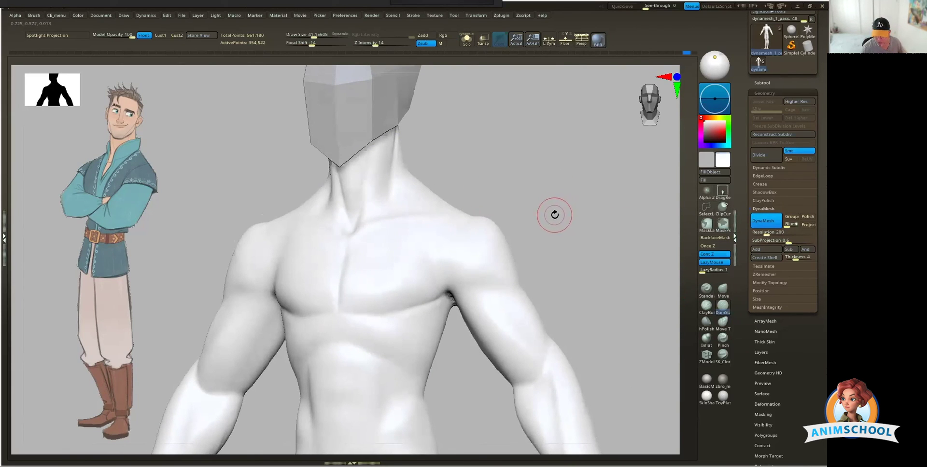
# - Set the DynaMesh resolution to 152, check the polyframe from the front, and remesh the body with the polyframe hidden
pyautogui.click(765, 232)
pyautogui.write('152')
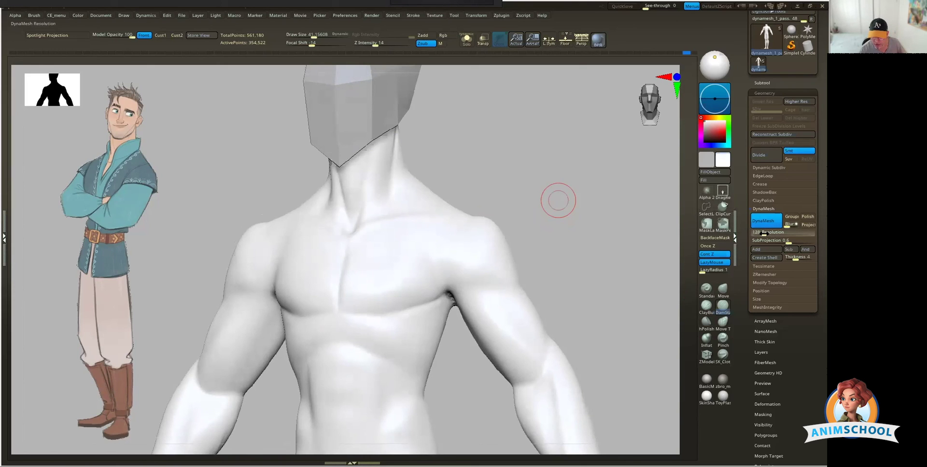
pyautogui.click(764, 233)
pyautogui.moveTo(763, 233); pyautogui.dragTo(764, 232)
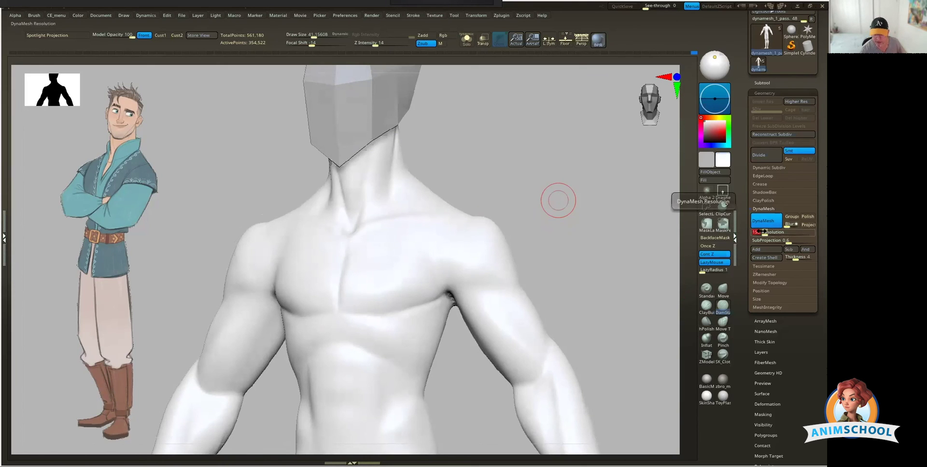
pyautogui.hotkey('shift', 'f')
pyautogui.keyDown('shift'); pyautogui.moveTo(538, 200); pyautogui.dragTo(513, 197); pyautogui.keyUp('shift')
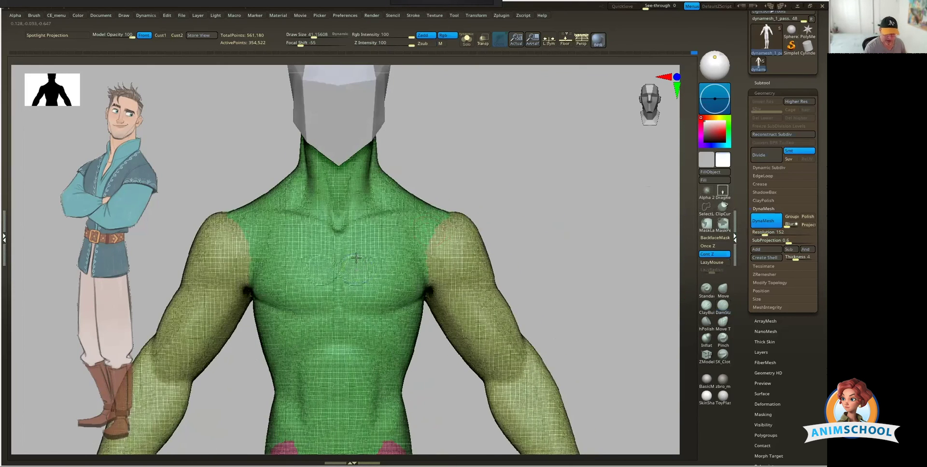
pyautogui.hotkey('shift', 'f')
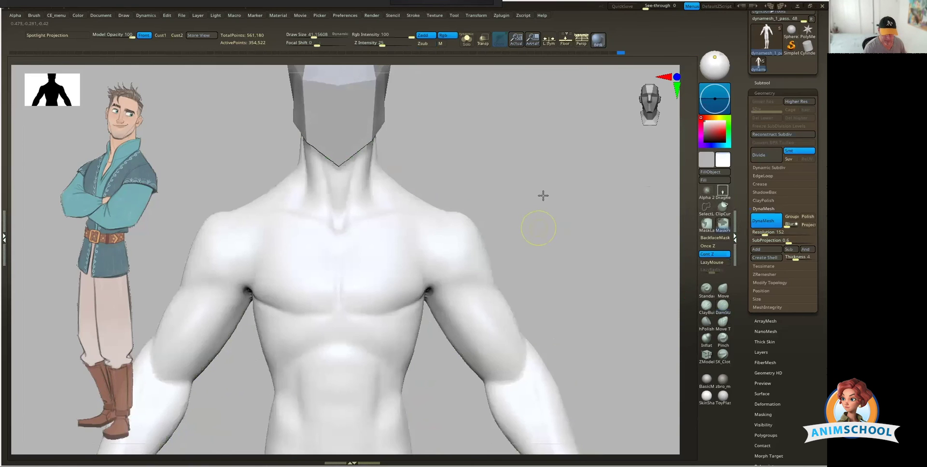
pyautogui.keyDown('ctrl'); pyautogui.moveTo(543, 196); pyautogui.dragTo(543, 223); pyautogui.keyUp('ctrl')
pyautogui.keyDown('alt'); pyautogui.moveTo(573, 256); pyautogui.dragTo(545, 213); pyautogui.keyUp('alt')
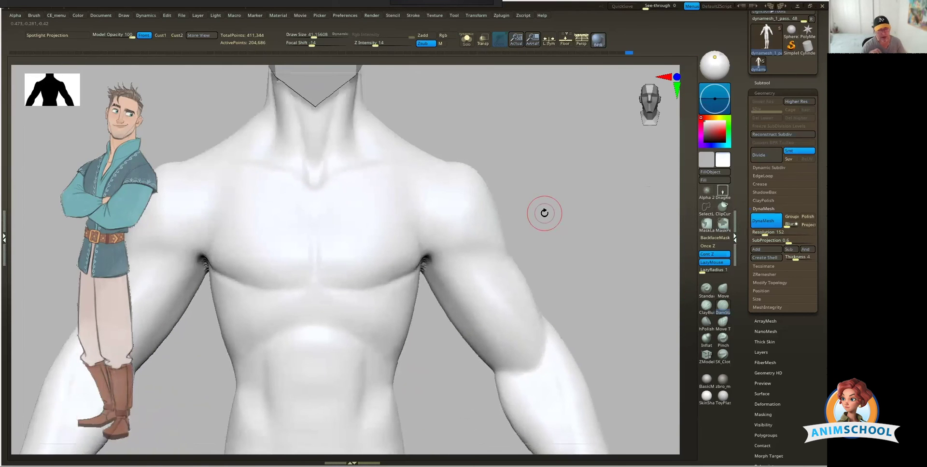